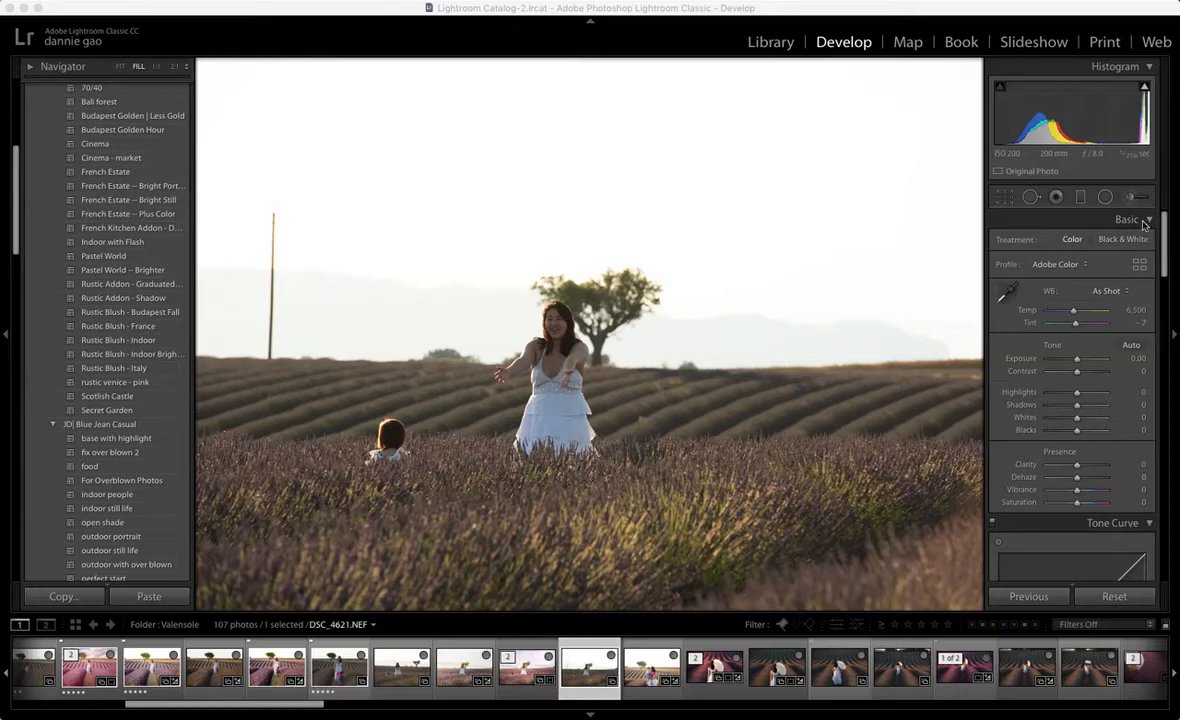
Step: Try levelling the lavender field photo with the Upright correction in the Transform settings
drag(1165, 238, 1176, 452)
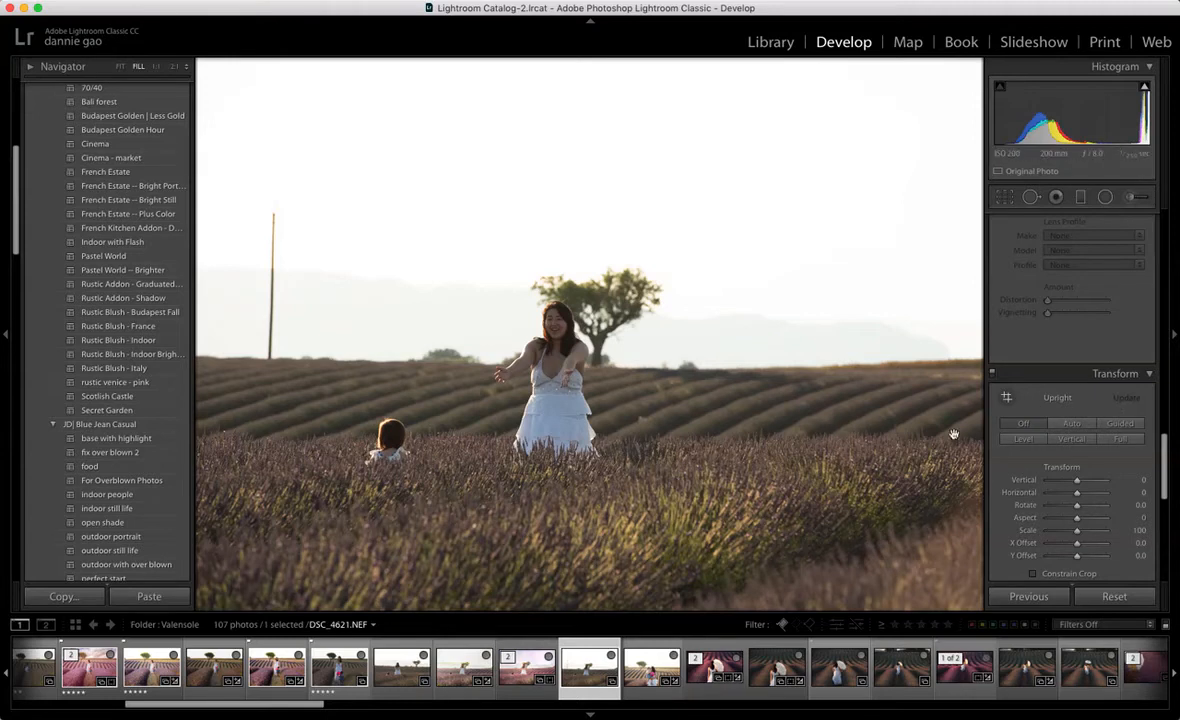
mouse_move(1160, 463)
mouse_down()
mouse_move(1159, 303)
mouse_move(1160, 568)
mouse_move(1161, 432)
mouse_move(1161, 472)
mouse_up()
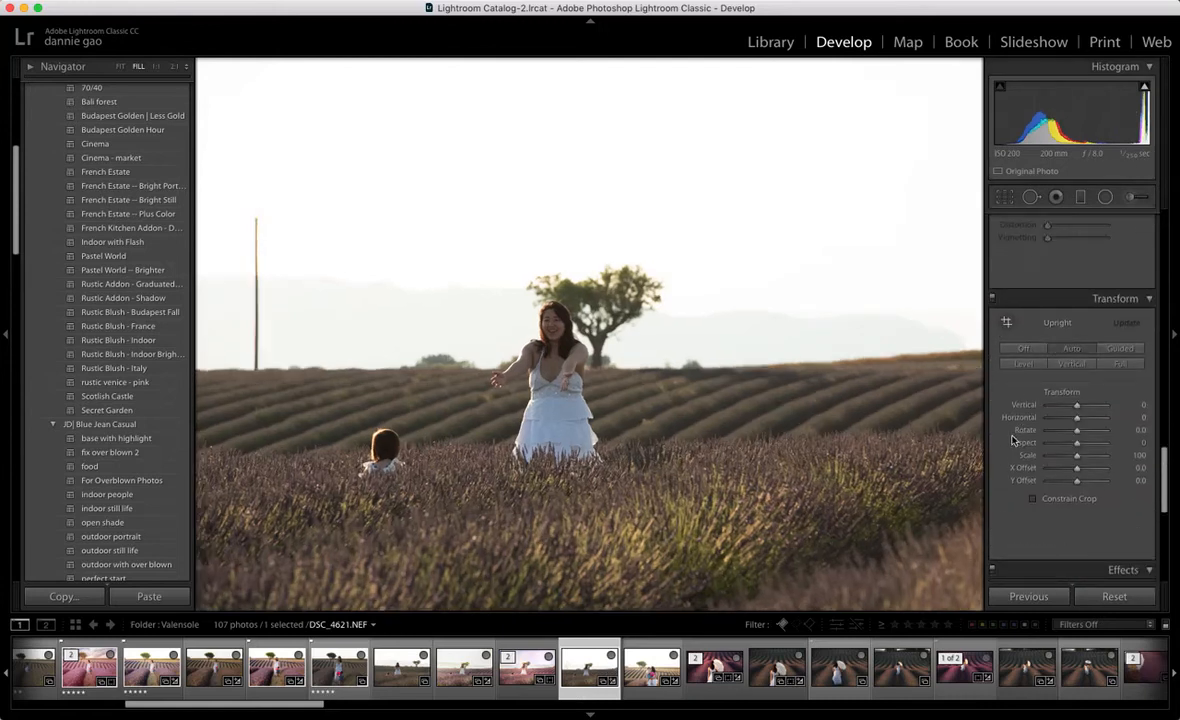
click(1019, 346)
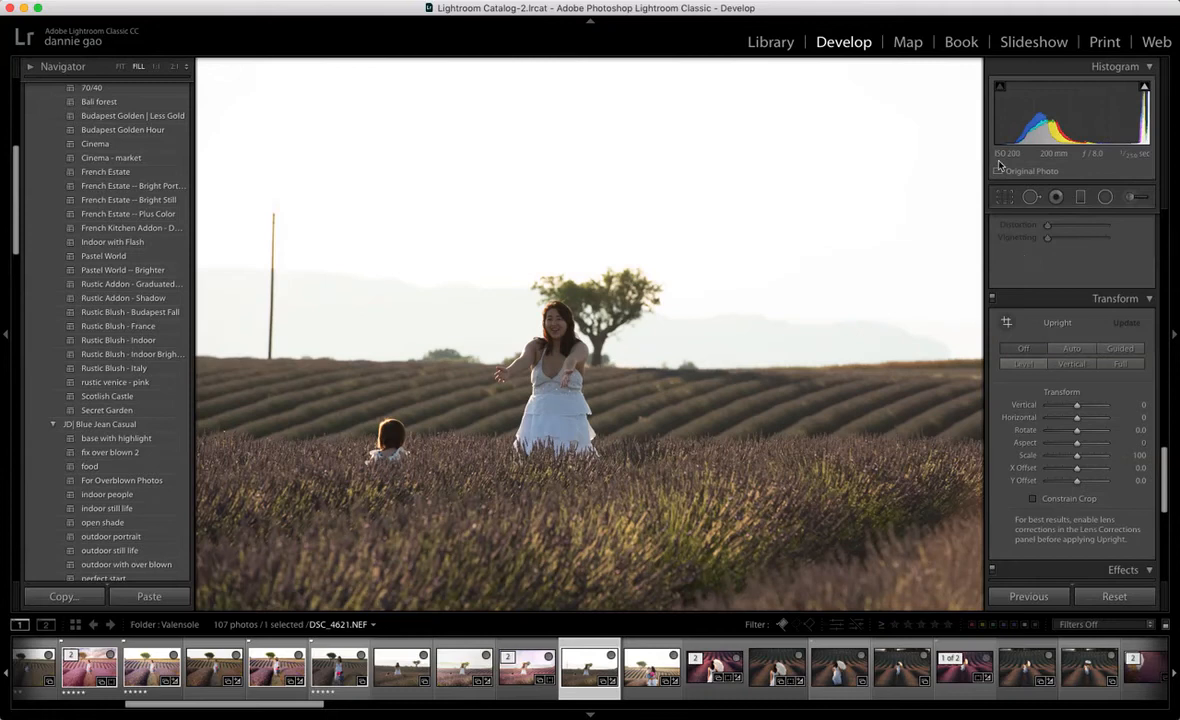
Step: Straighten the photo along the field's horizon with the Straighten tool, at an angle of about -0.26, and close the crop
click(1005, 197)
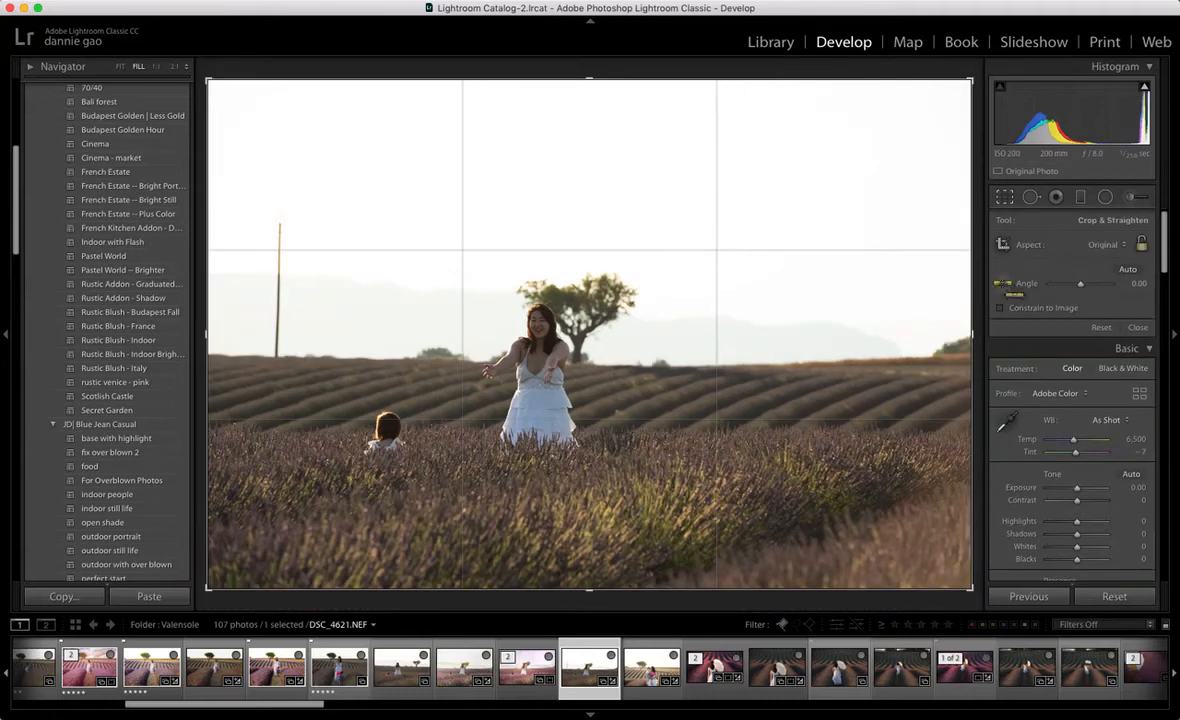
click(1004, 198)
click(1004, 198)
click(1001, 287)
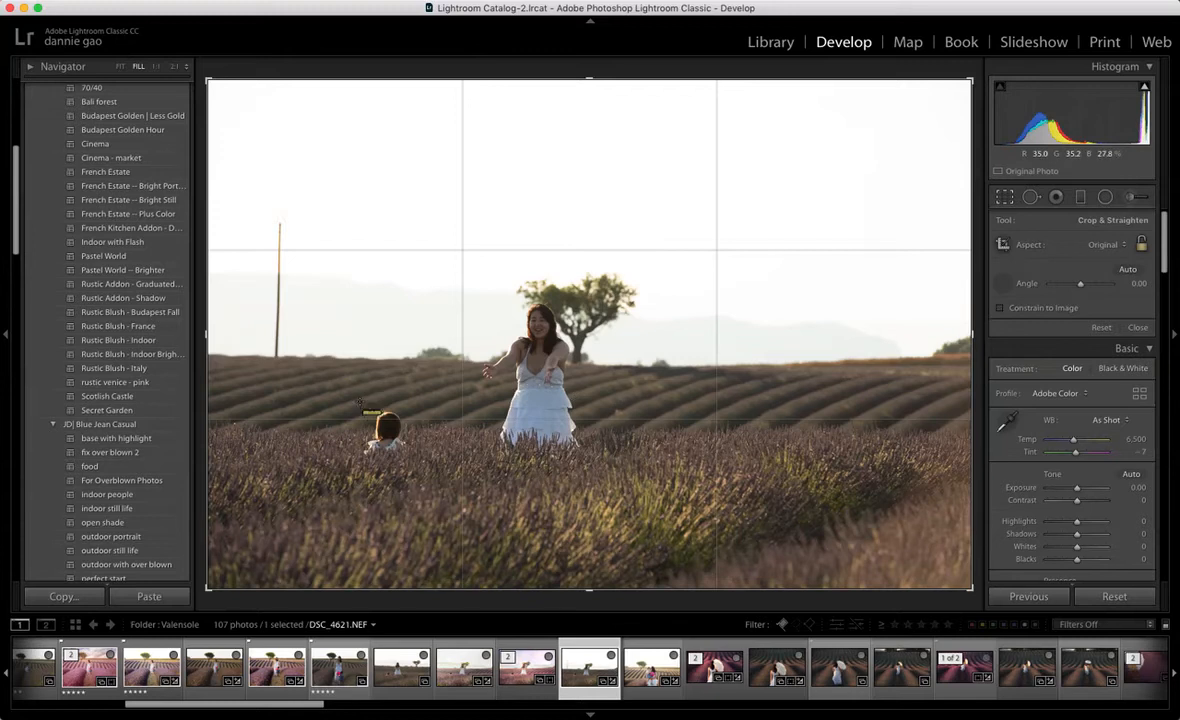
drag(362, 356, 832, 361)
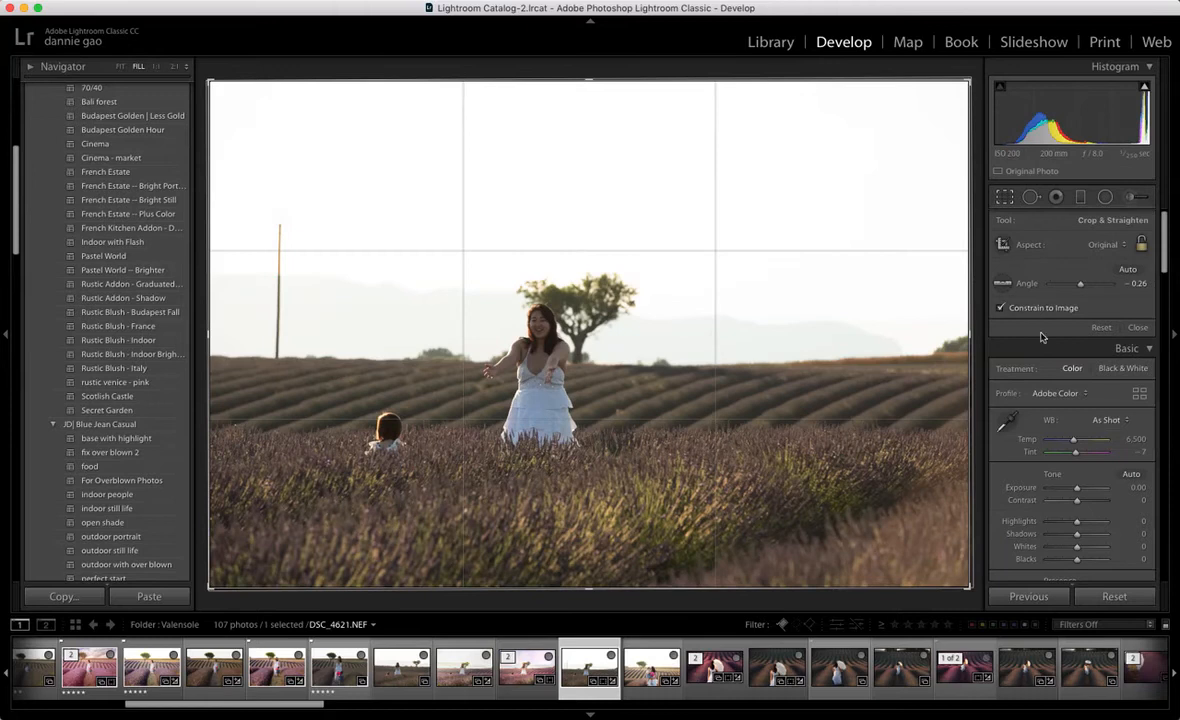
click(1007, 198)
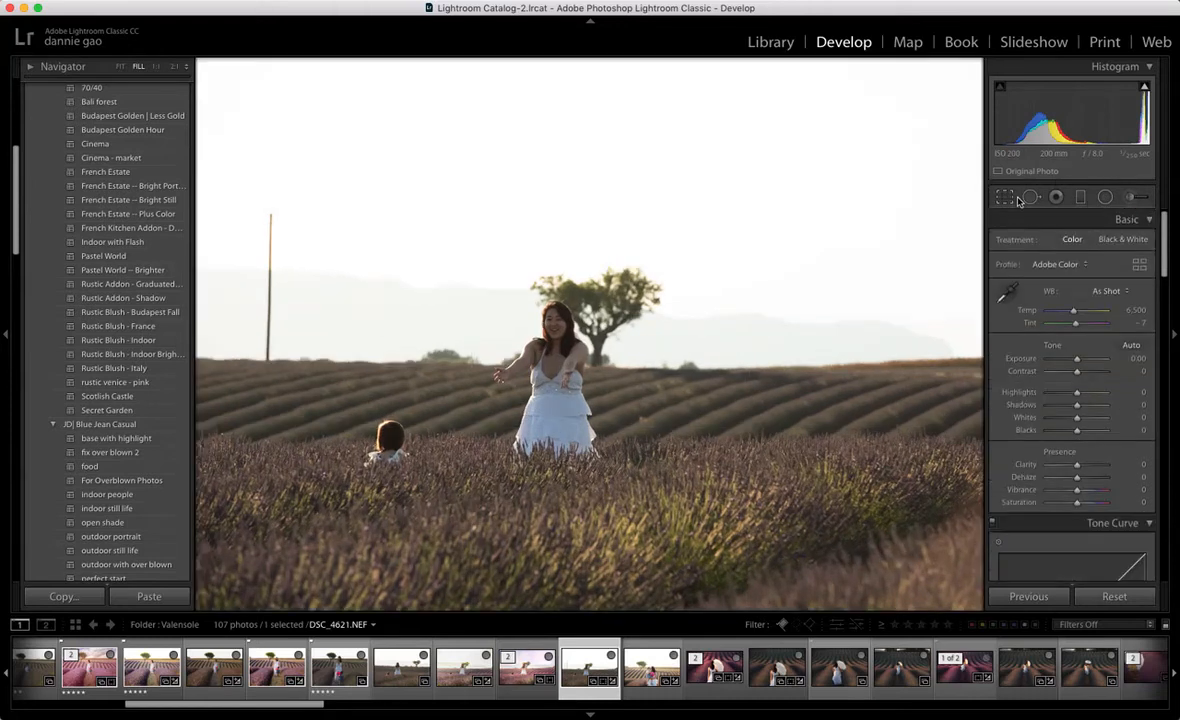
Step: Compare the photo with its unedited version and reset all of its adjustments
key(backslash)
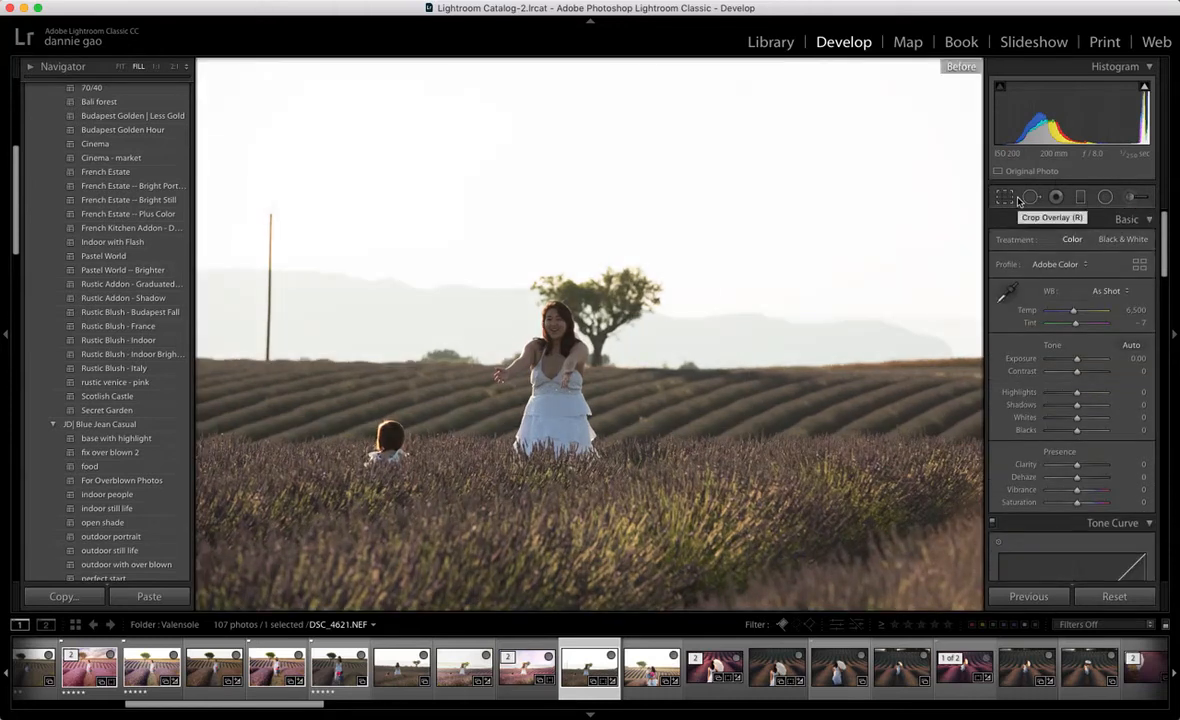
key(backslash)
key(backslash)
key(backslash)
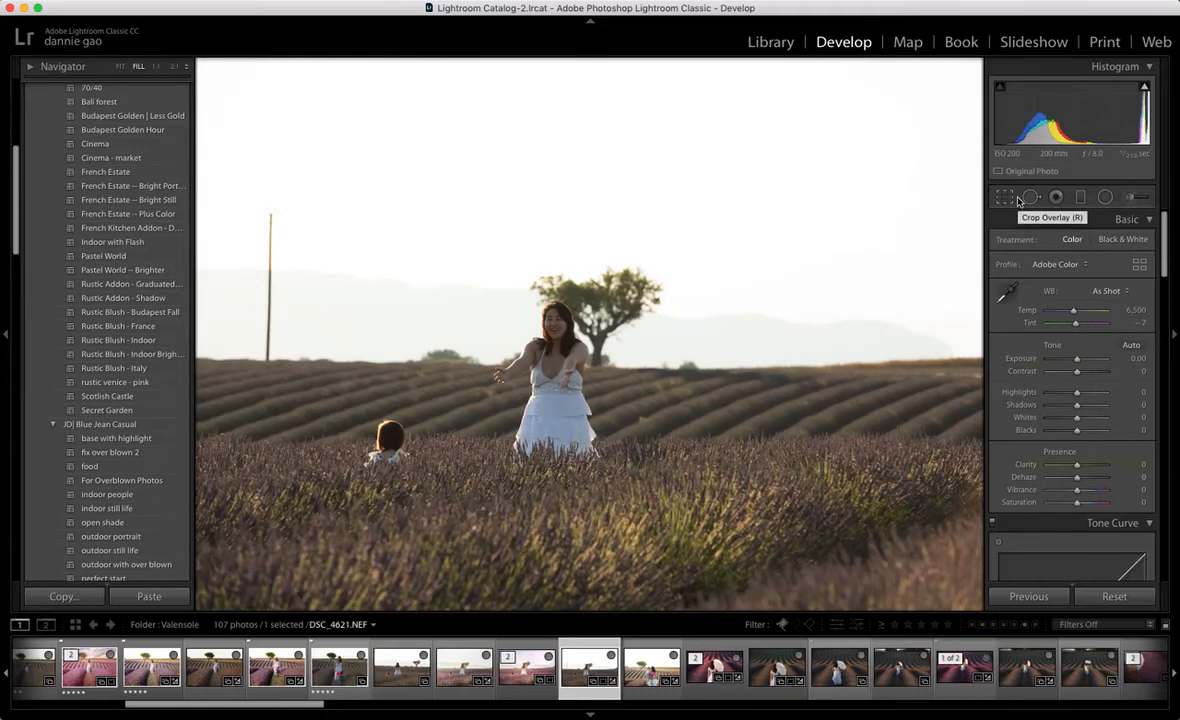
click(1115, 597)
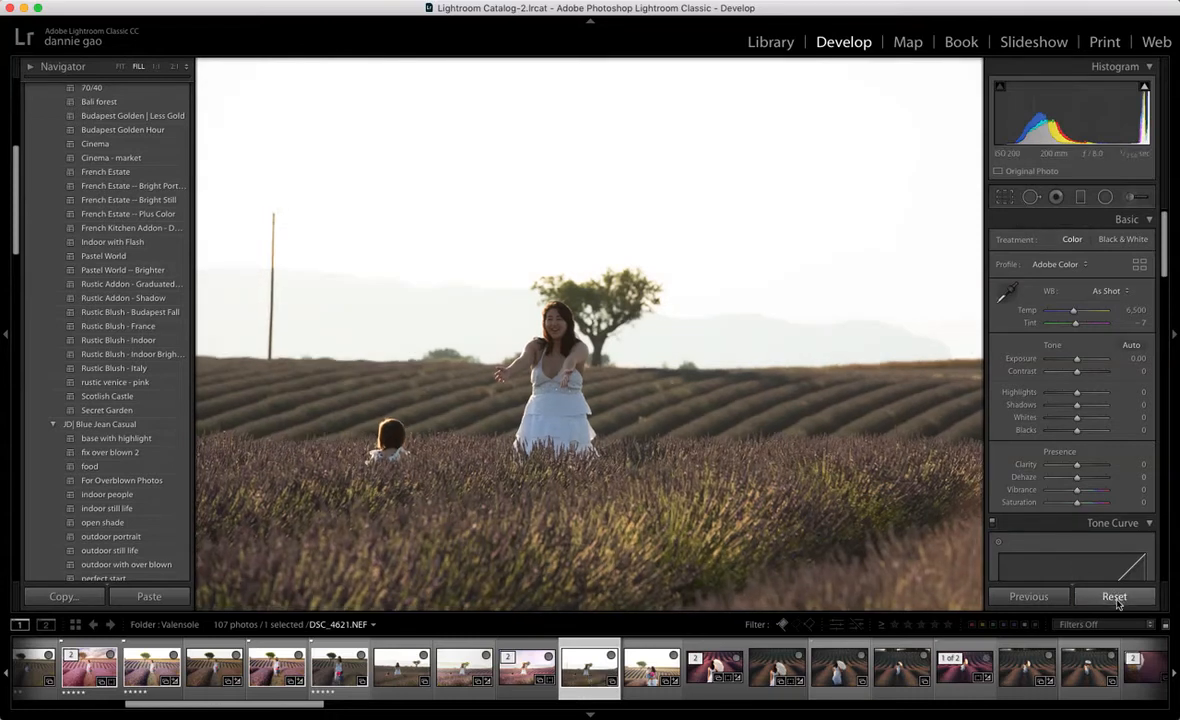
Step: Straighten the photo along the field's horizon in Crop & Straighten, at an angle of about -0.83
click(1012, 219)
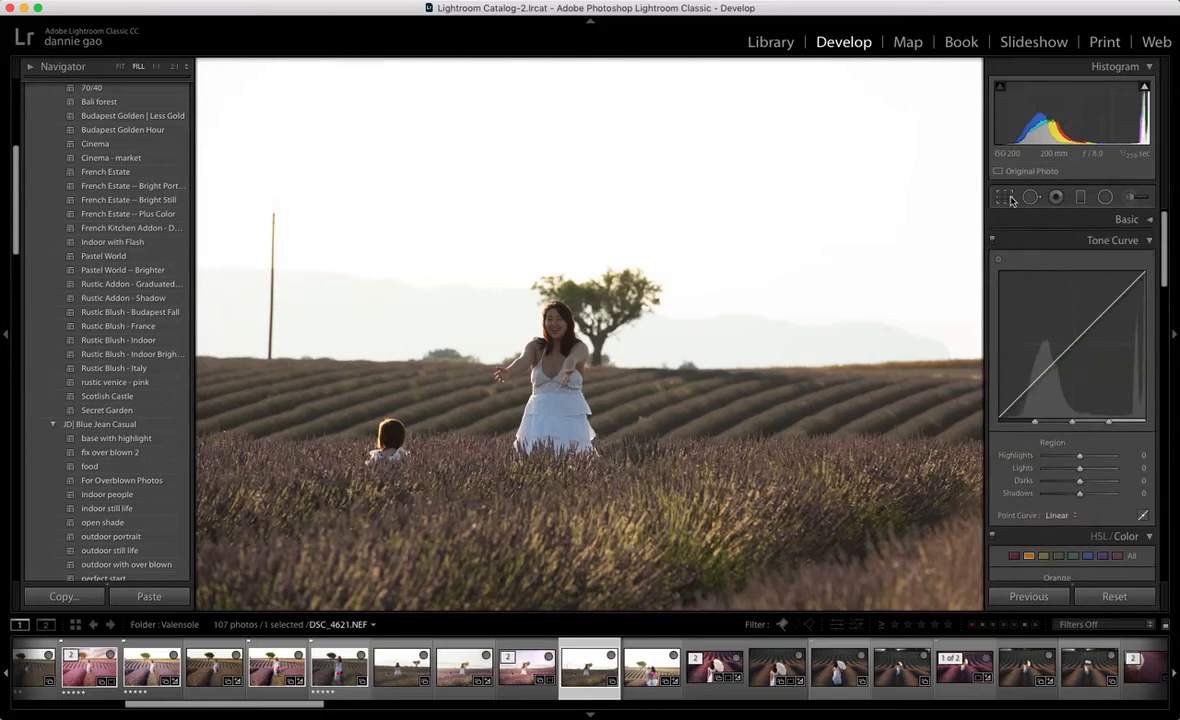
key(r)
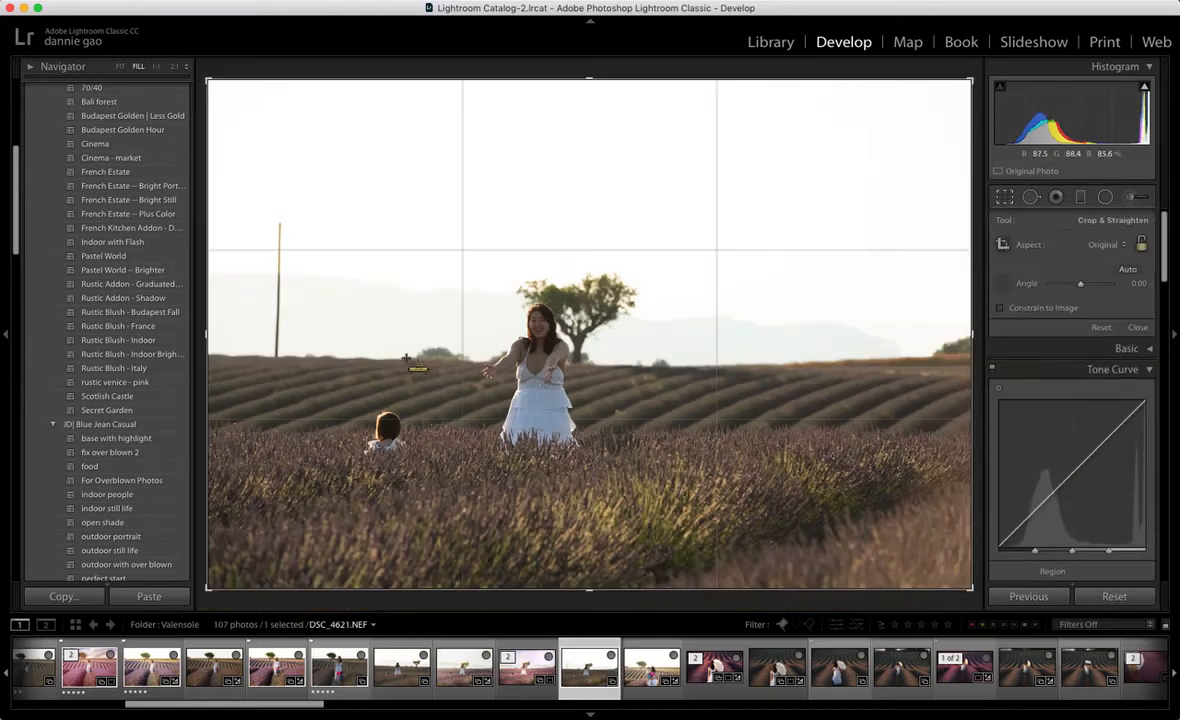
drag(403, 359, 791, 366)
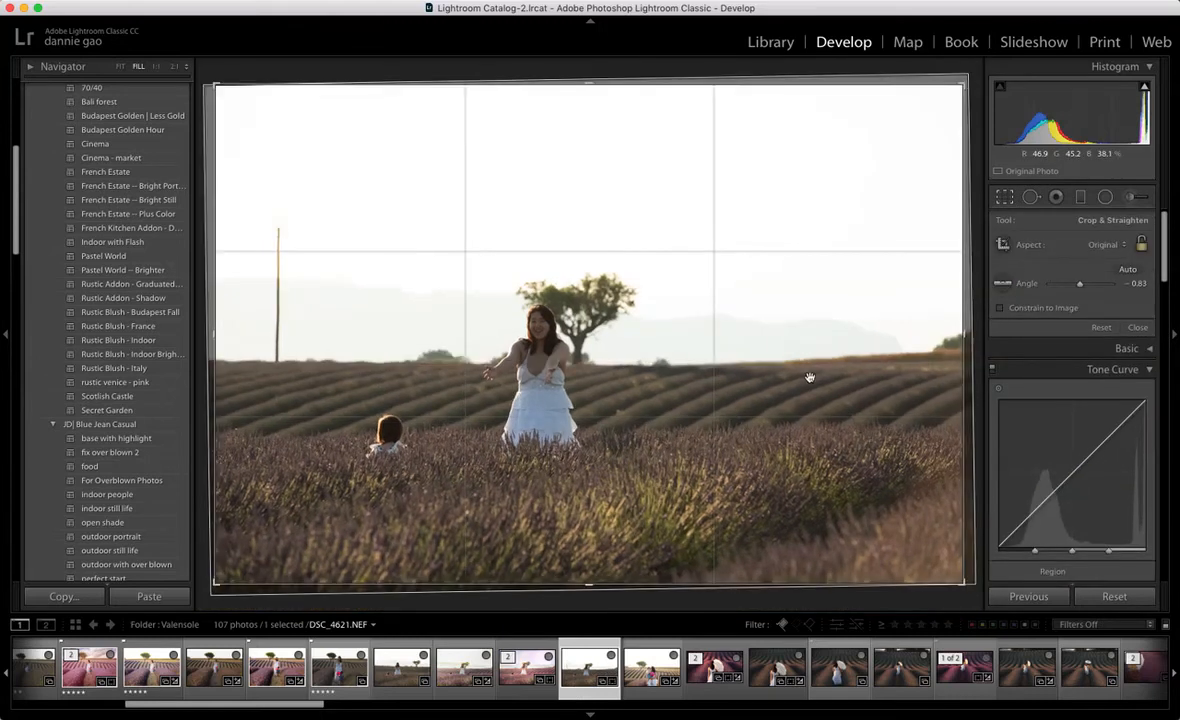
key(r)
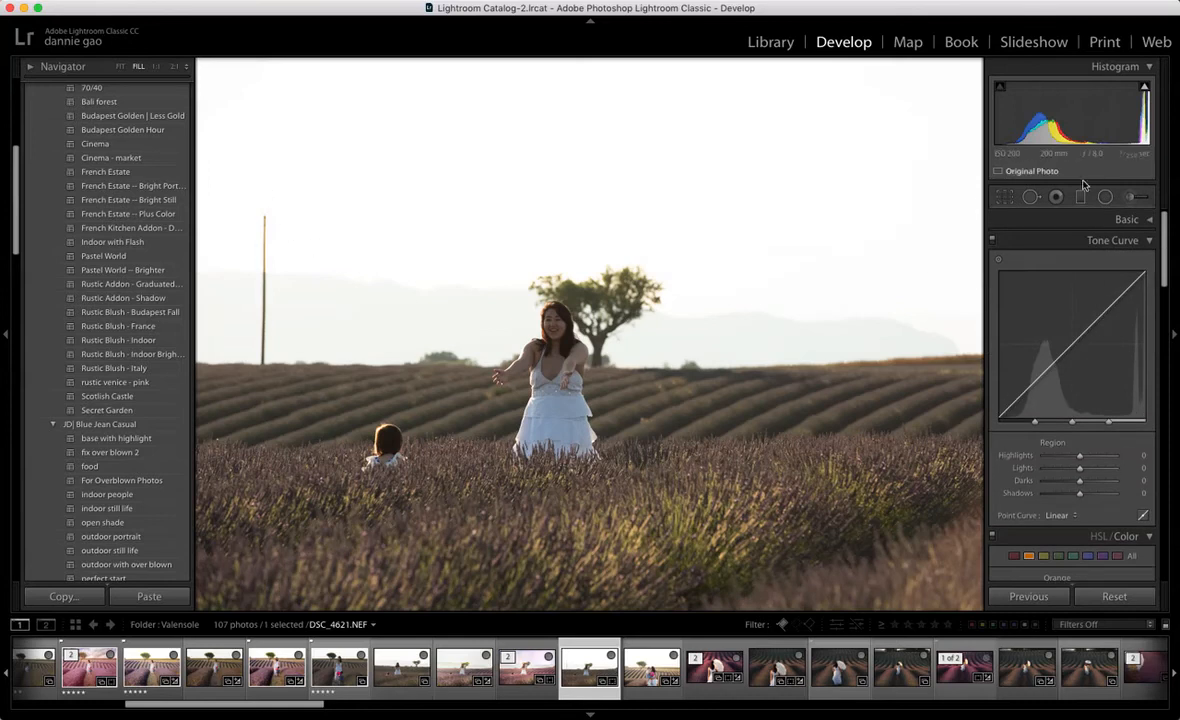
Step: Remove the pole beside the woman from top to base using the Heal spot removal brush at size 78
click(1031, 197)
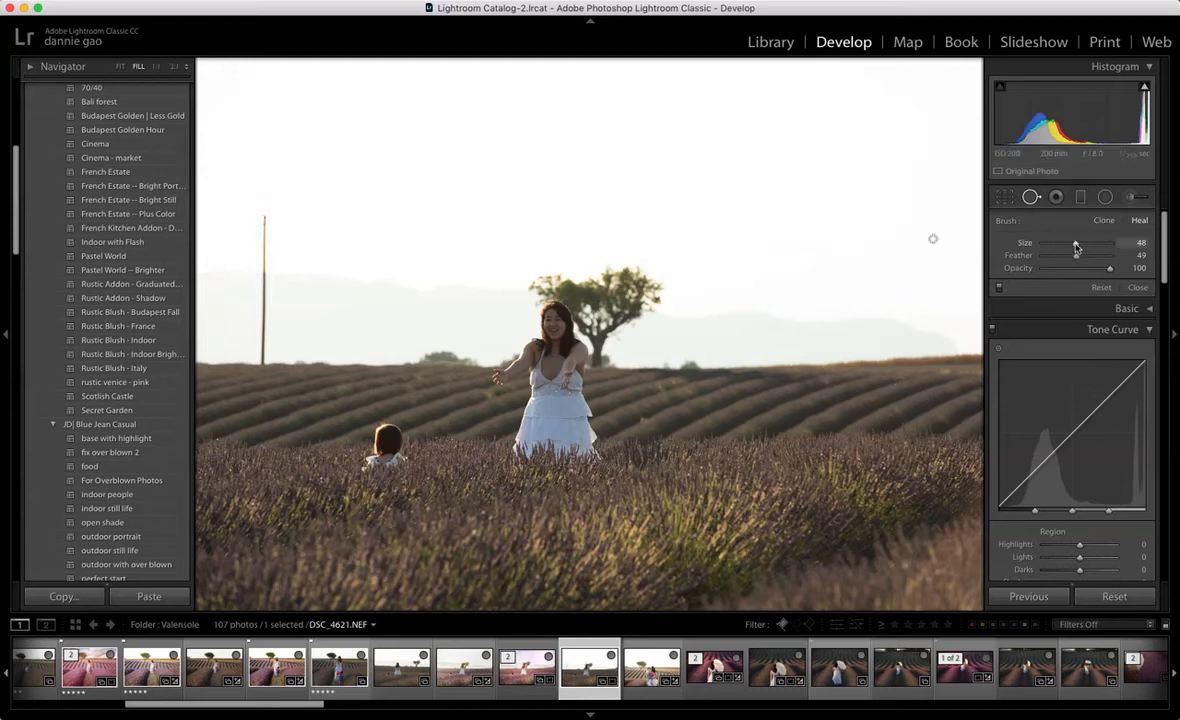
drag(1077, 246, 1096, 246)
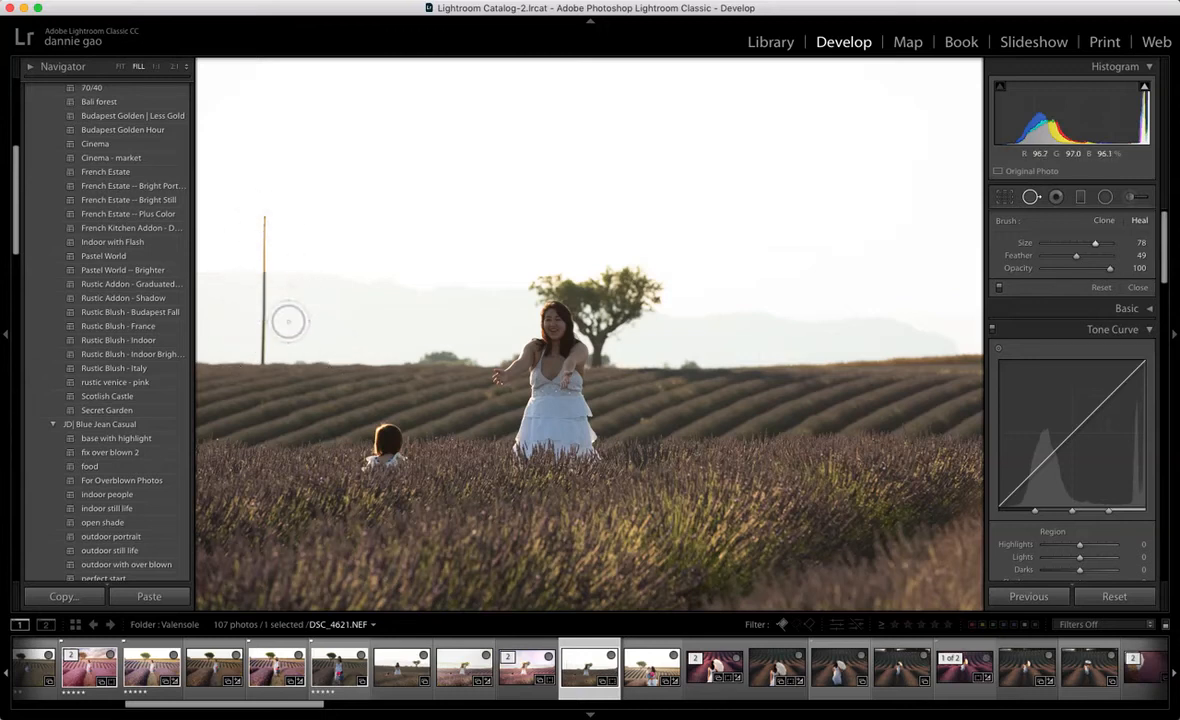
click(269, 224)
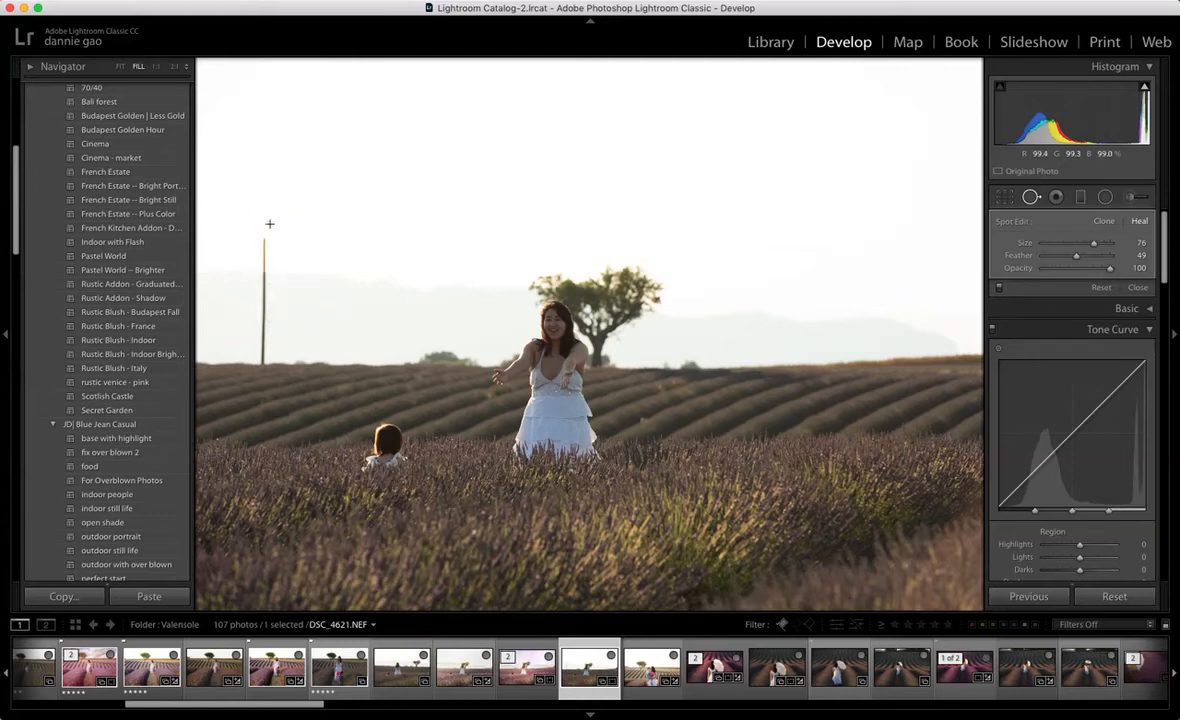
drag(266, 253, 267, 356)
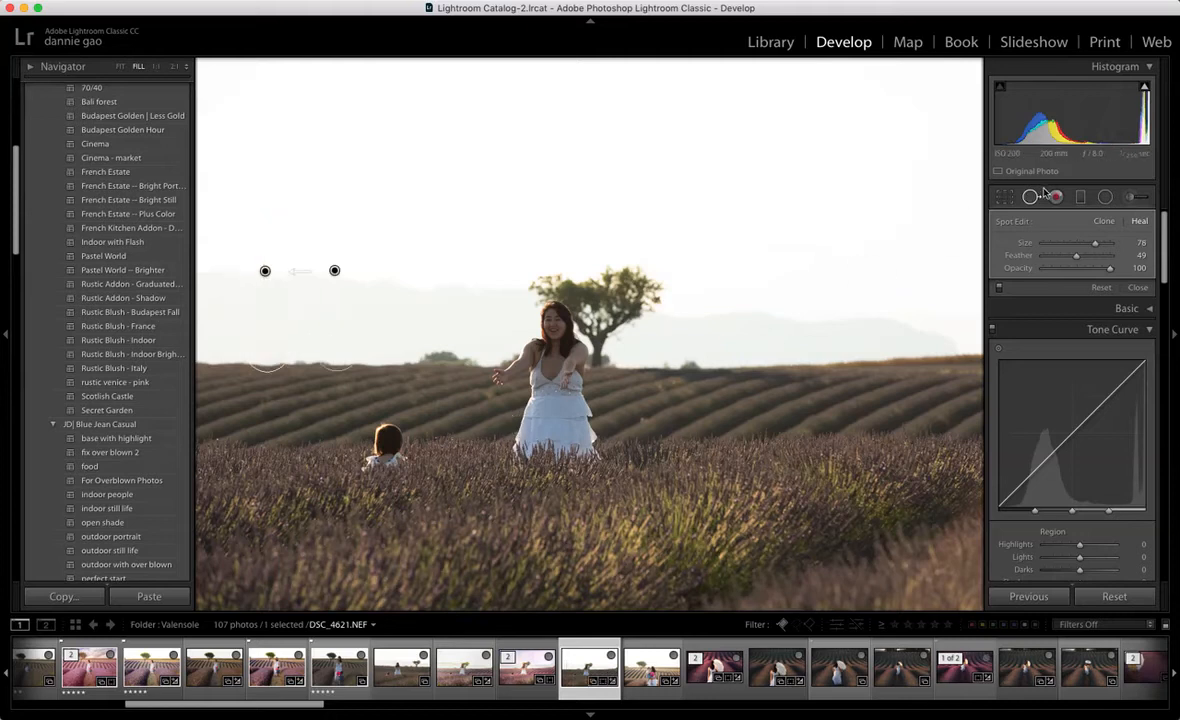
key(q)
Step: View the finished edit of the neighbouring photo DSC_4633.NEF for reference and return to DSC_4621.NEF
key(backslash)
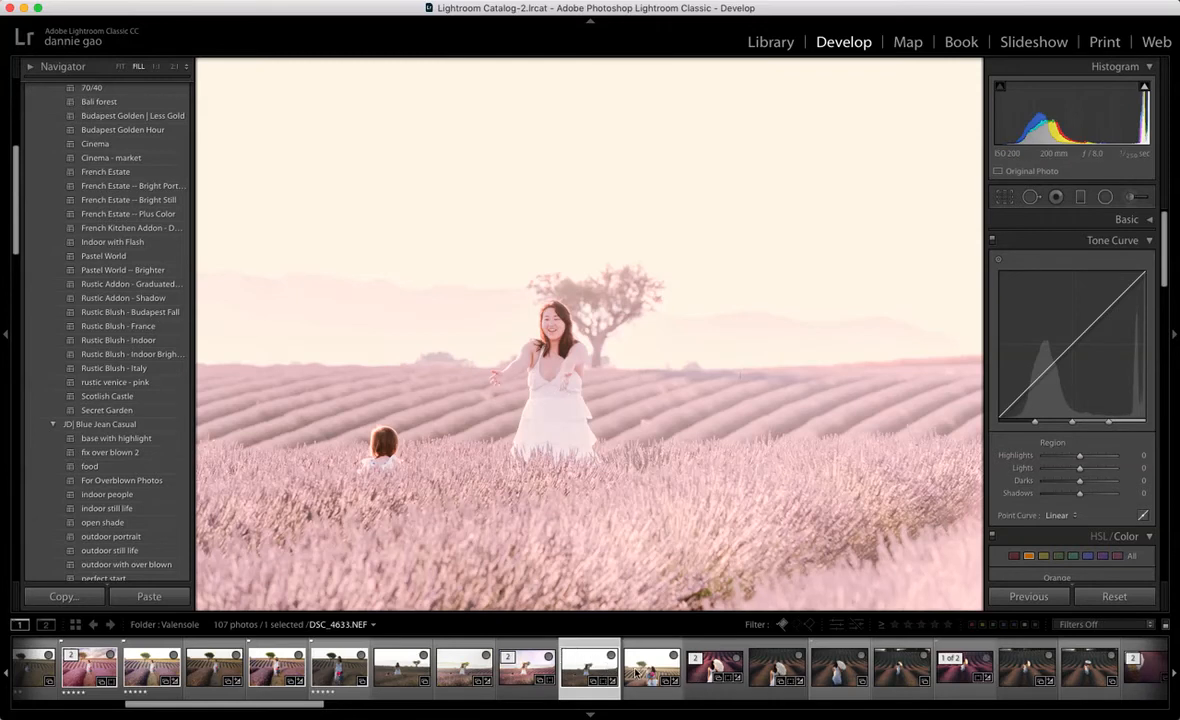
key(Right)
click(587, 686)
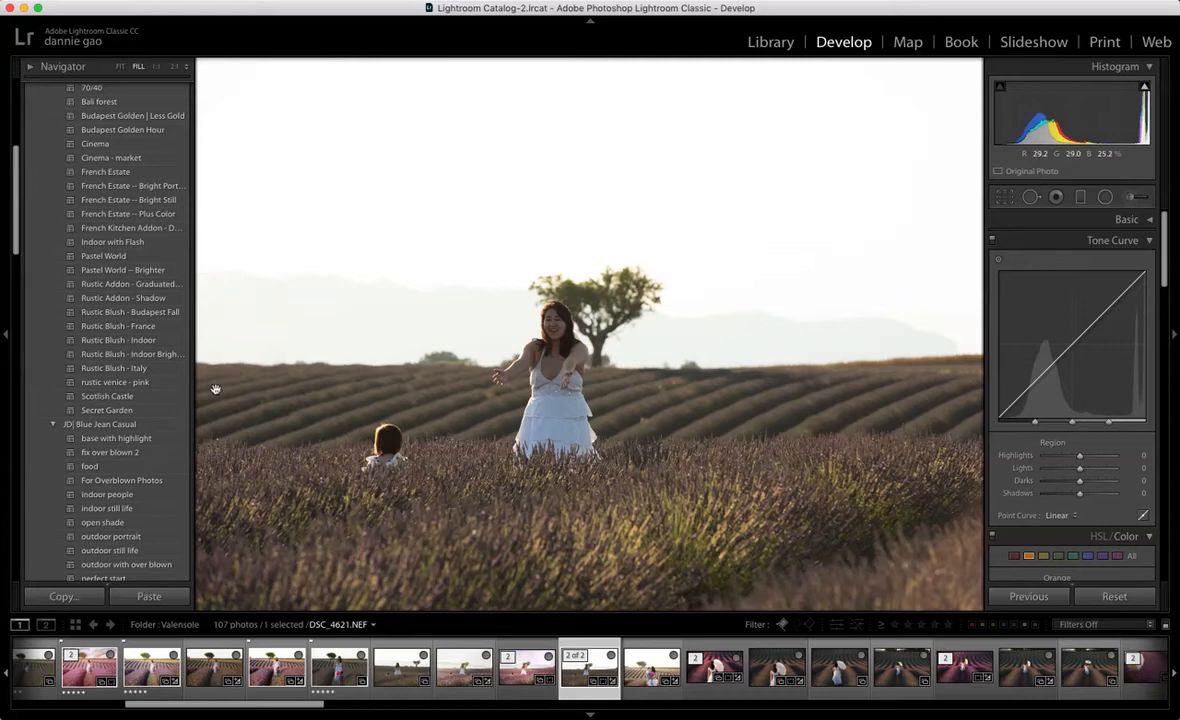
Step: Apply the bright portrait variant of the French Estate preset to the photo and compare it with the unedited version
click(172, 369)
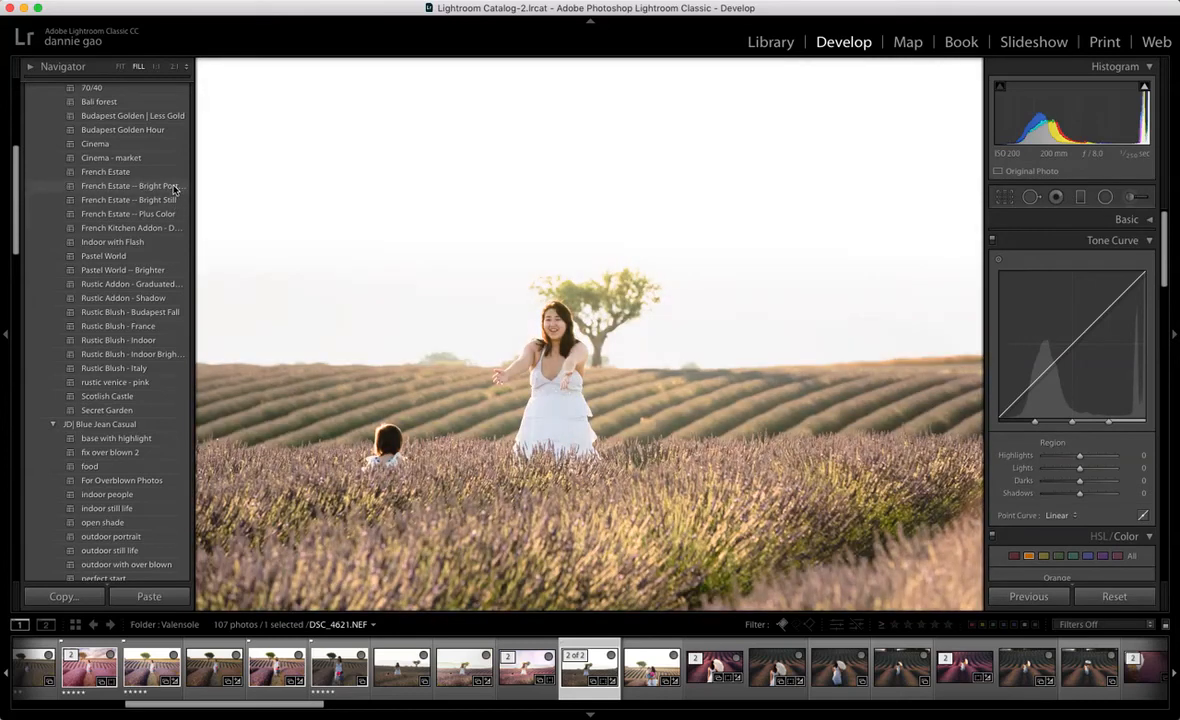
click(172, 187)
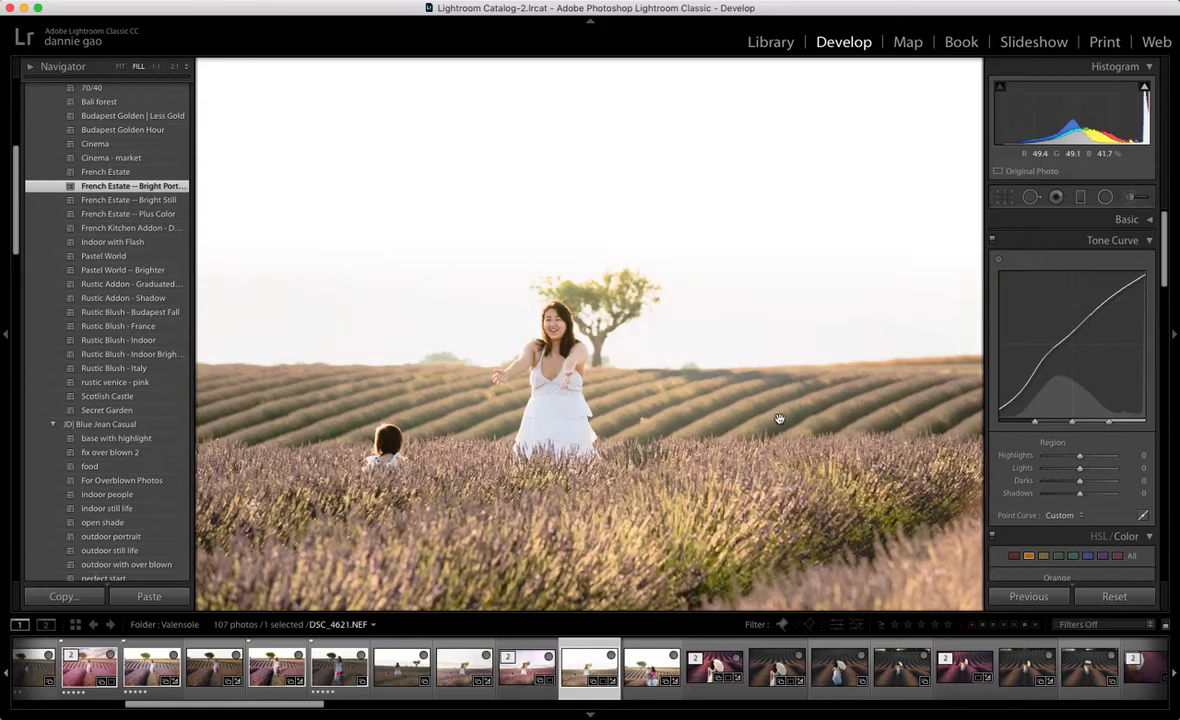
key(backslash)
key(backslash)
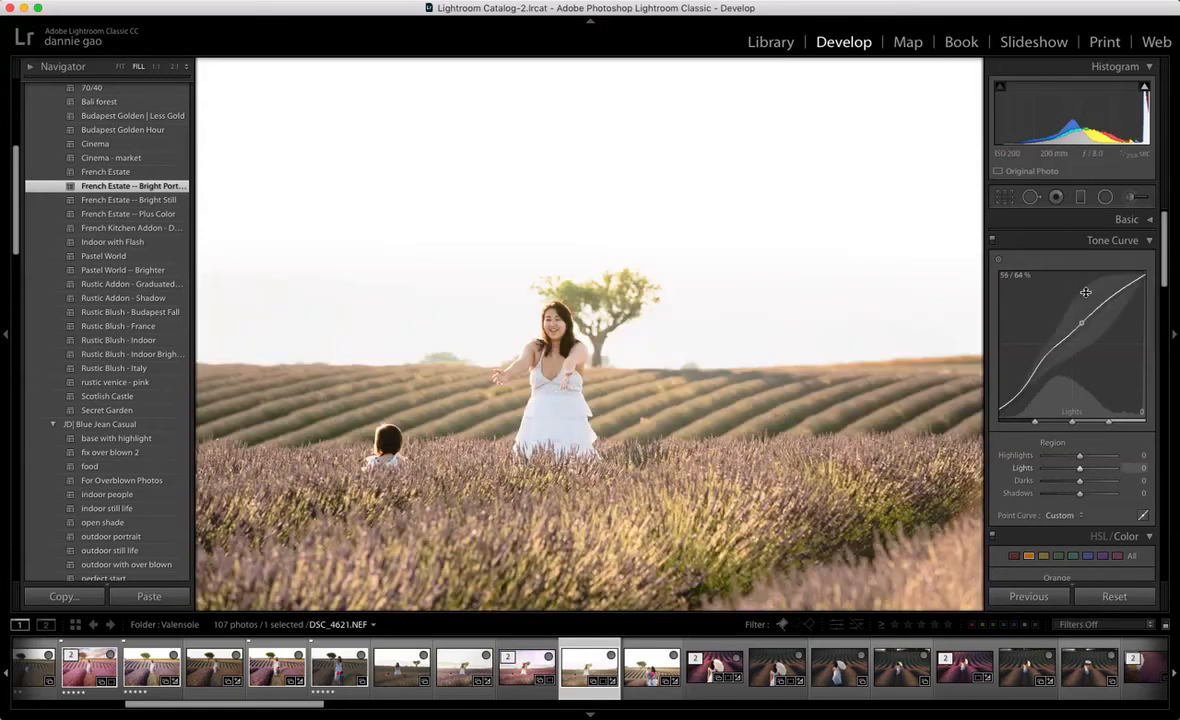
Step: Set Shadows to +20, Whites to -11 and Saturation to +11, and compare the photo with its unedited version
click(1133, 216)
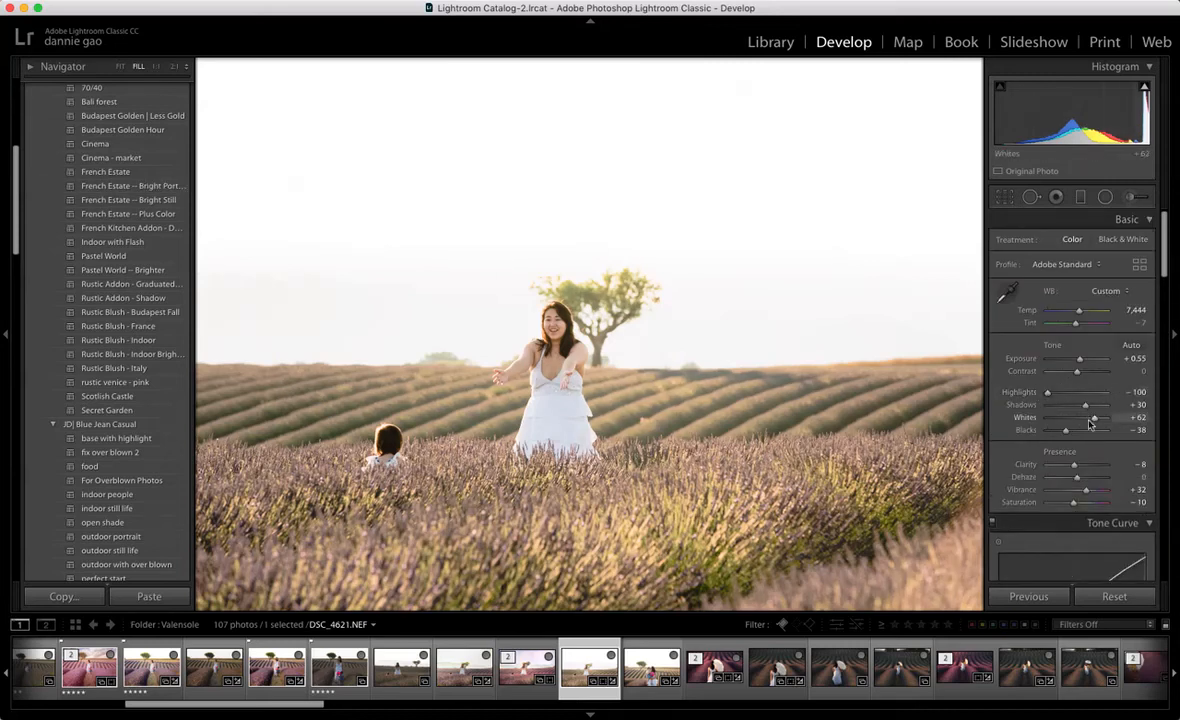
mouse_move(1093, 420)
mouse_down()
mouse_move(1071, 416)
mouse_move(1085, 406)
mouse_up()
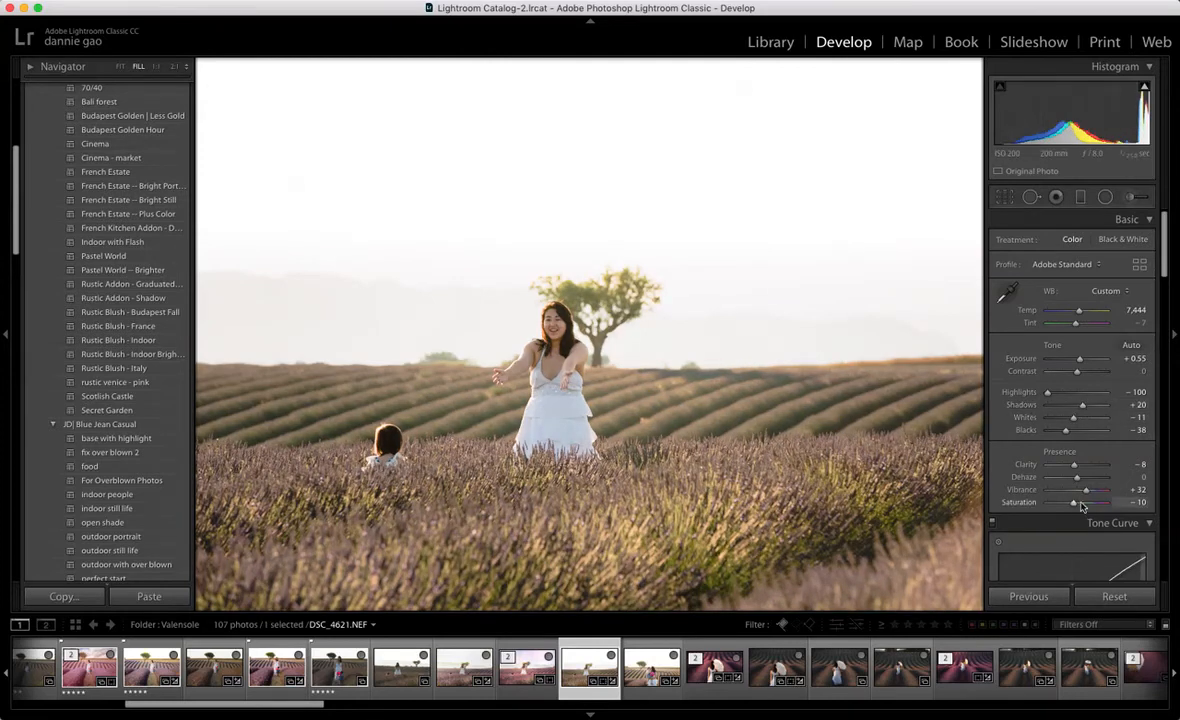
drag(1072, 504, 1090, 510)
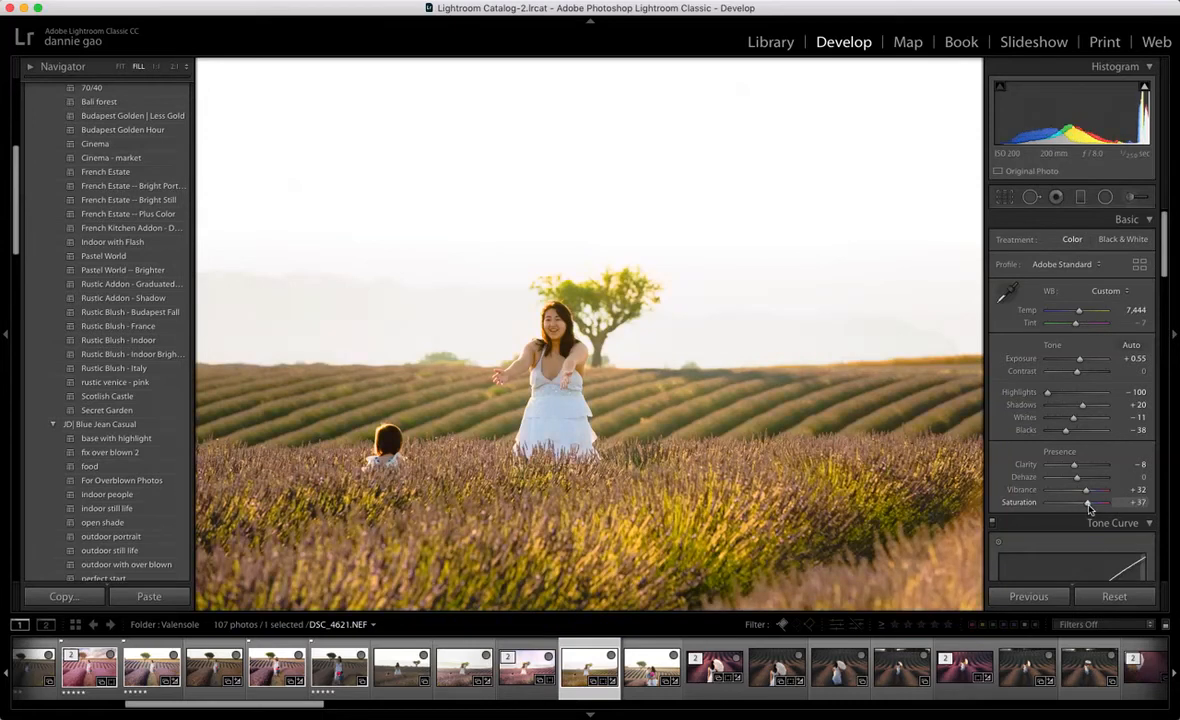
drag(1088, 508, 1080, 507)
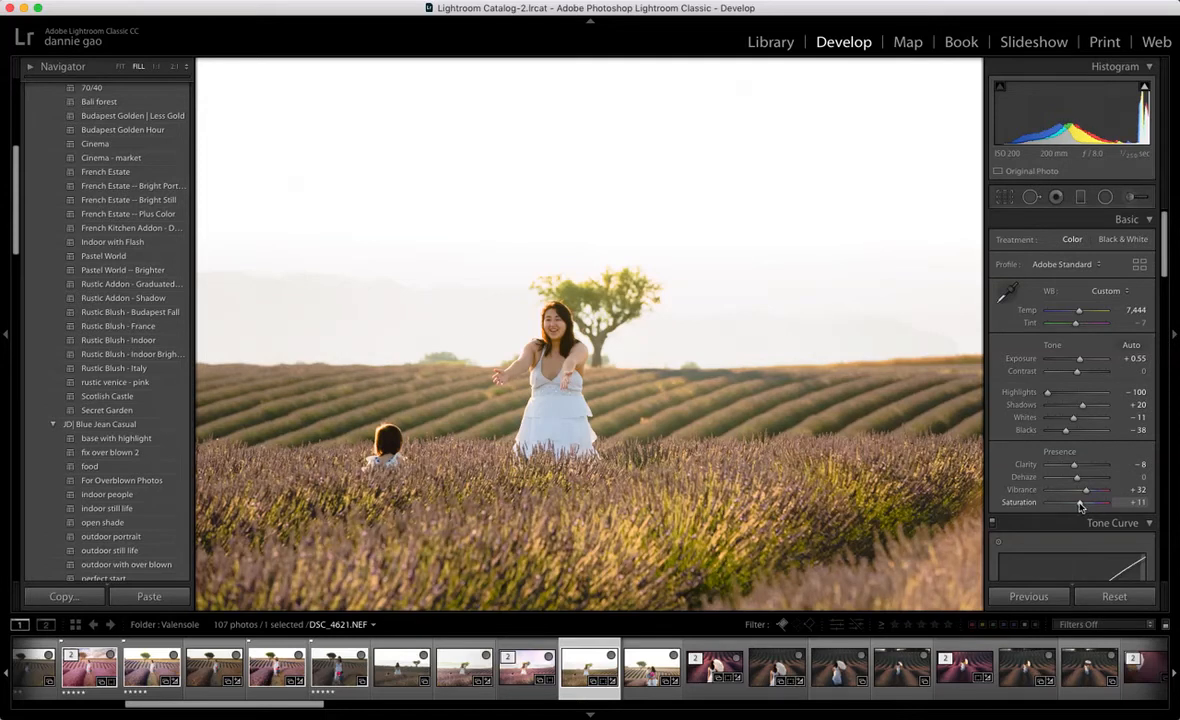
key(backslash)
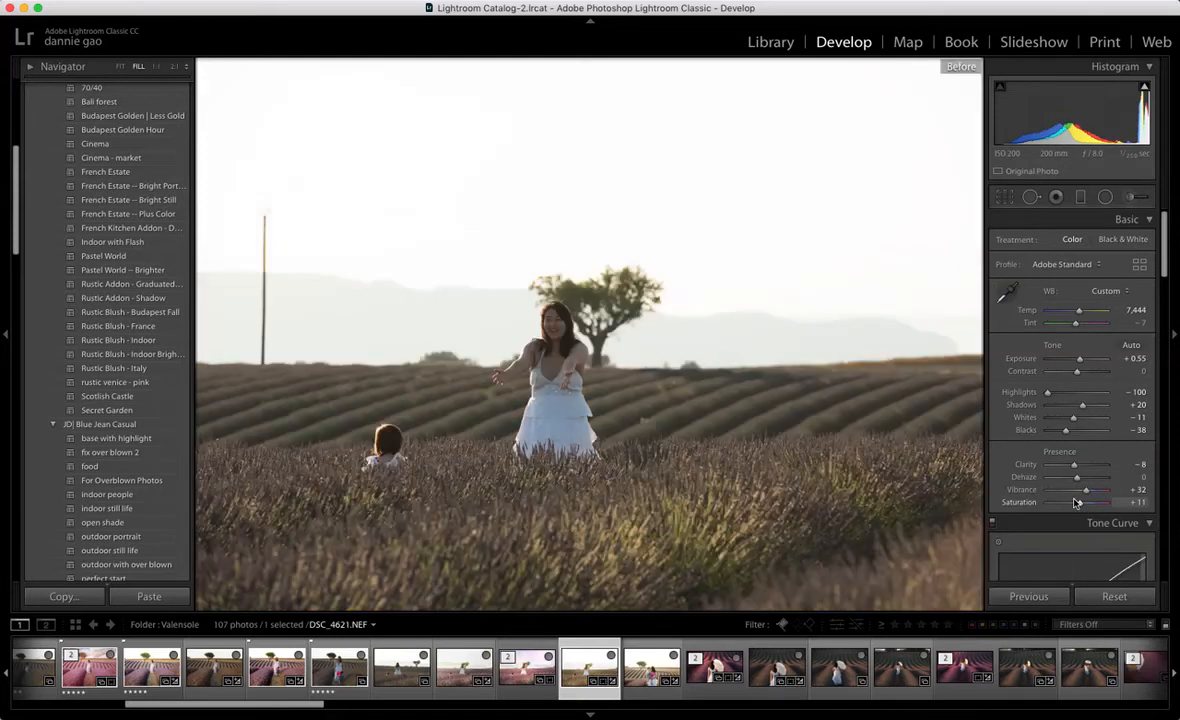
key(backslash)
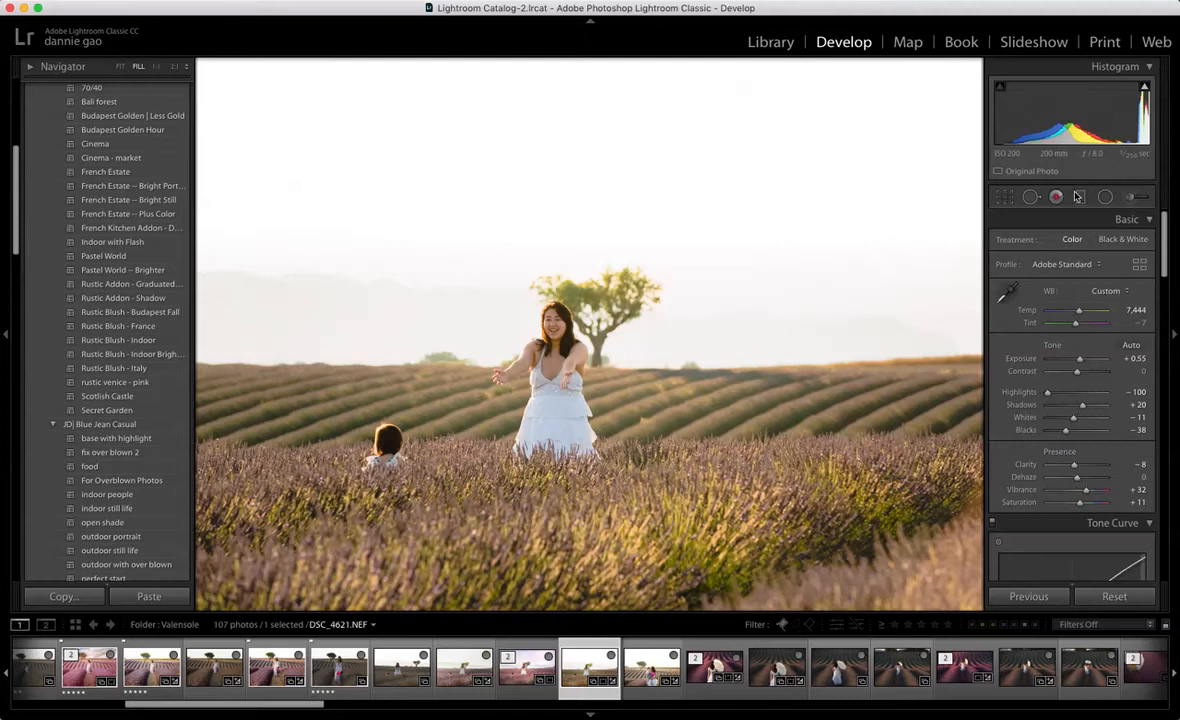
Step: Paint the whole lavender field with an adjustment brush using the Lavender | Cool effect at brush size 15.6
key(k)
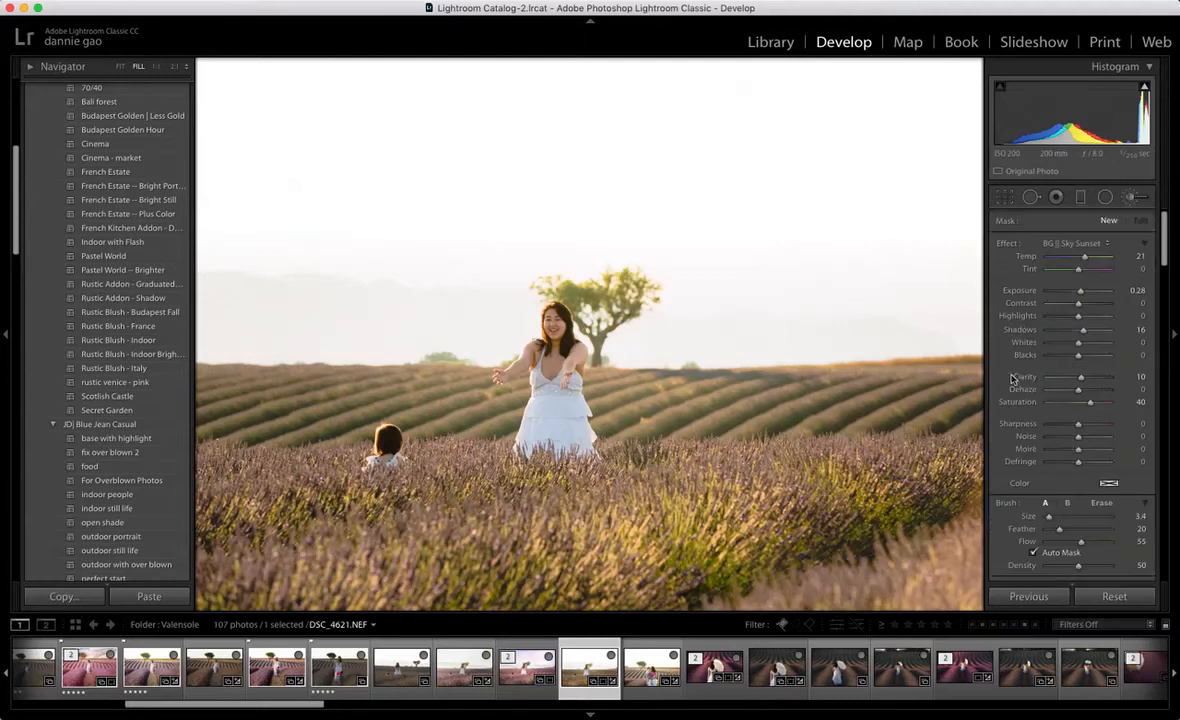
click(1095, 244)
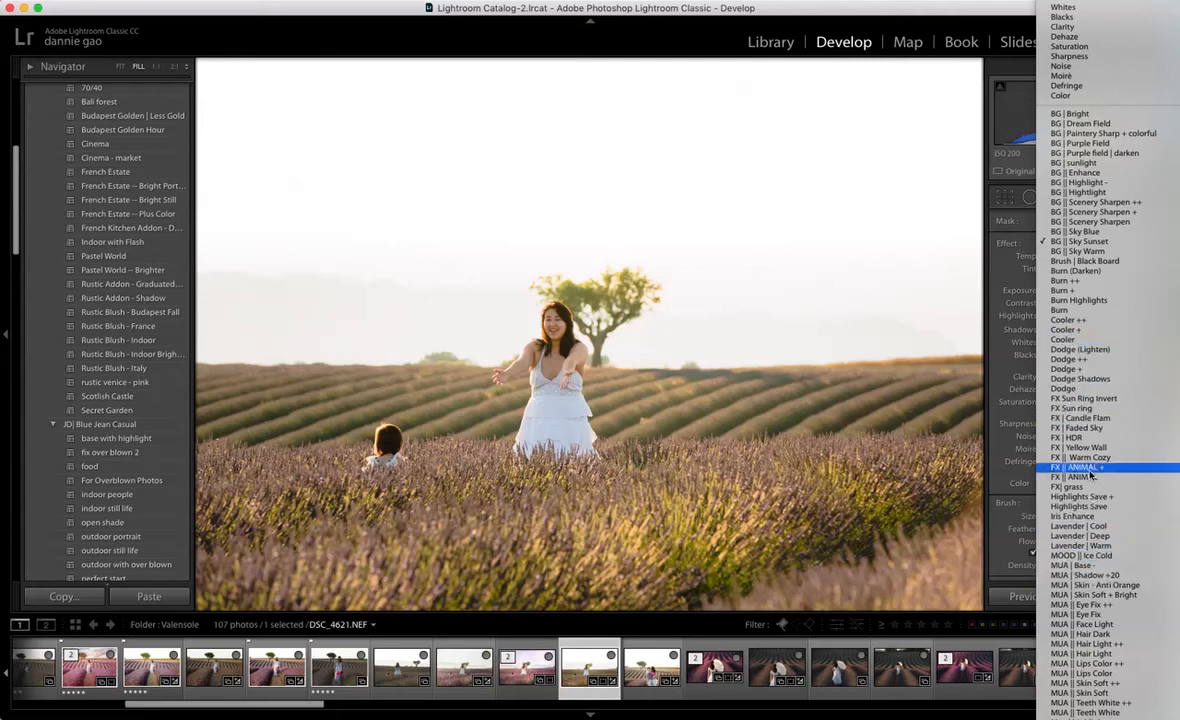
scroll(1085, 710, down, 3)
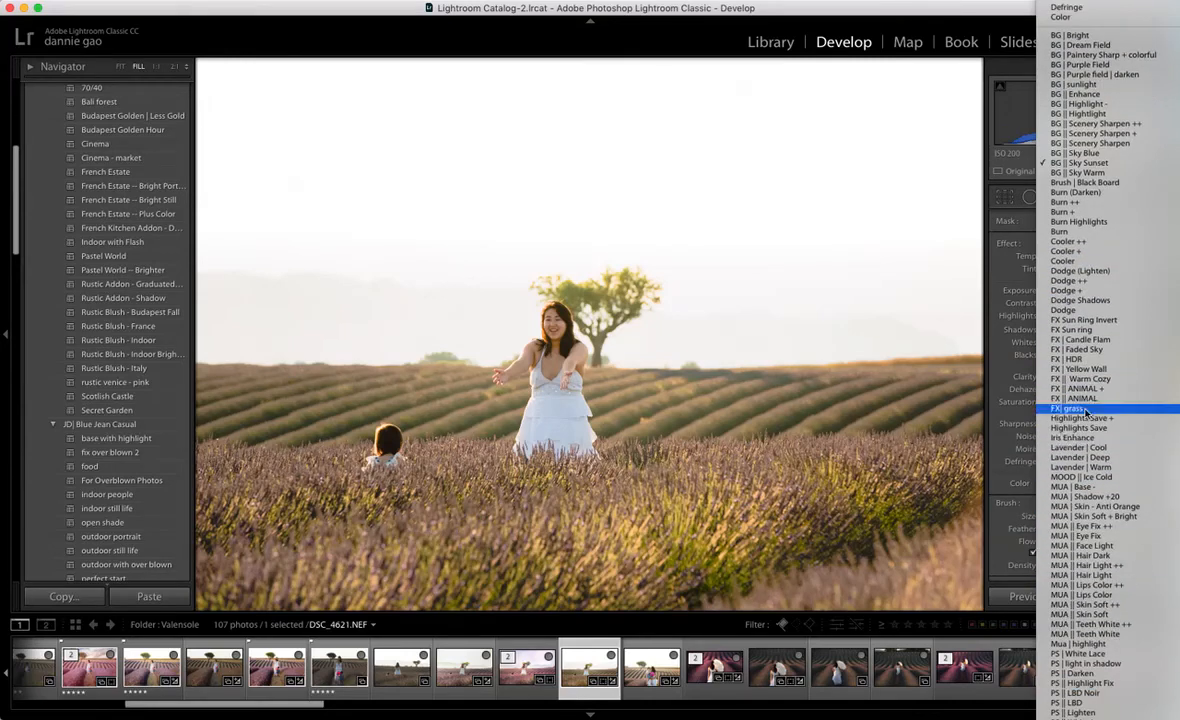
click(1127, 449)
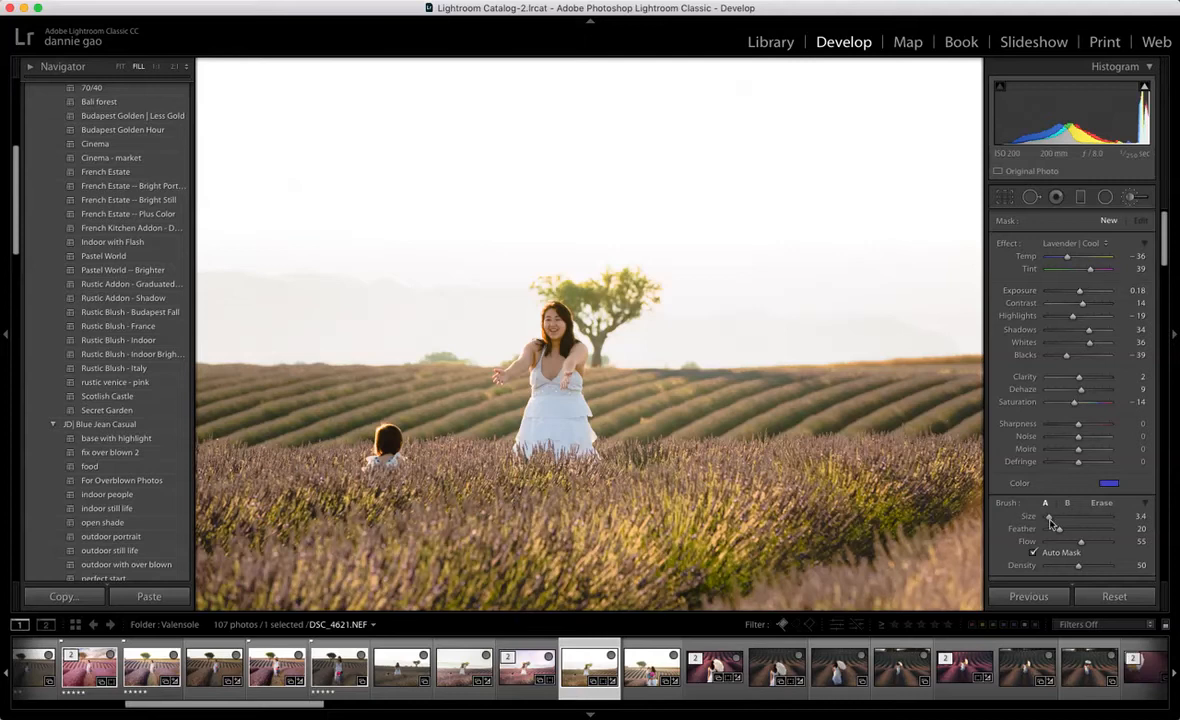
drag(1049, 521, 1058, 519)
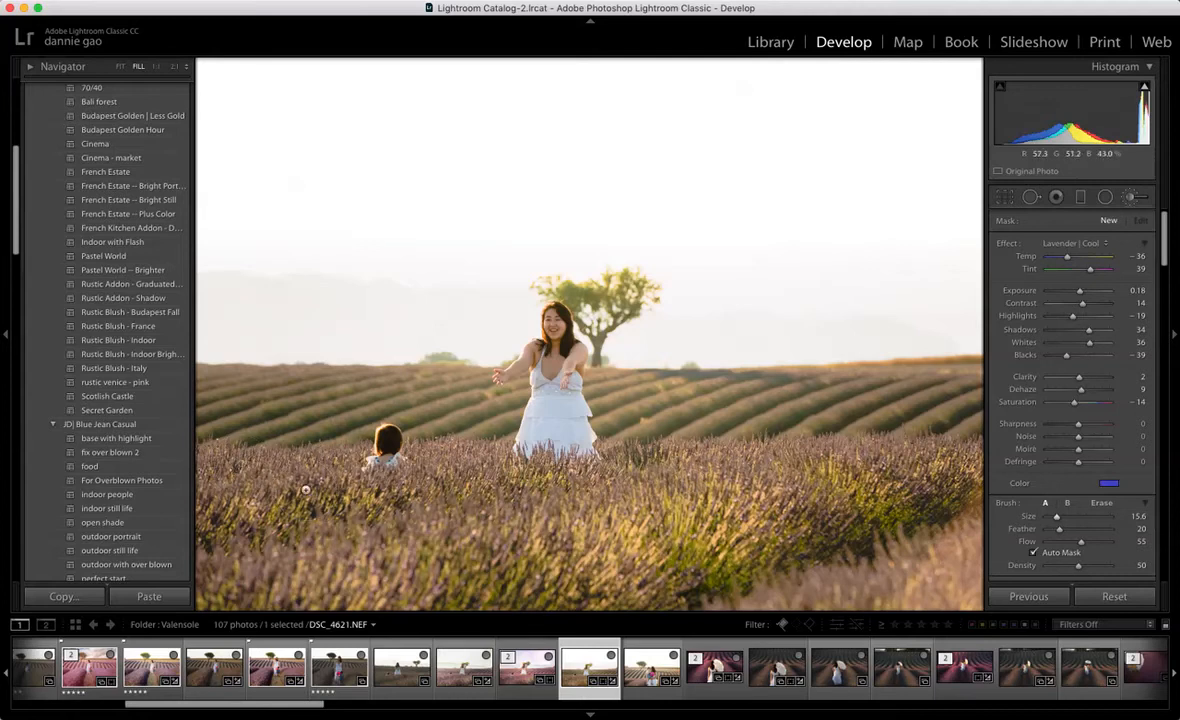
click(1071, 245)
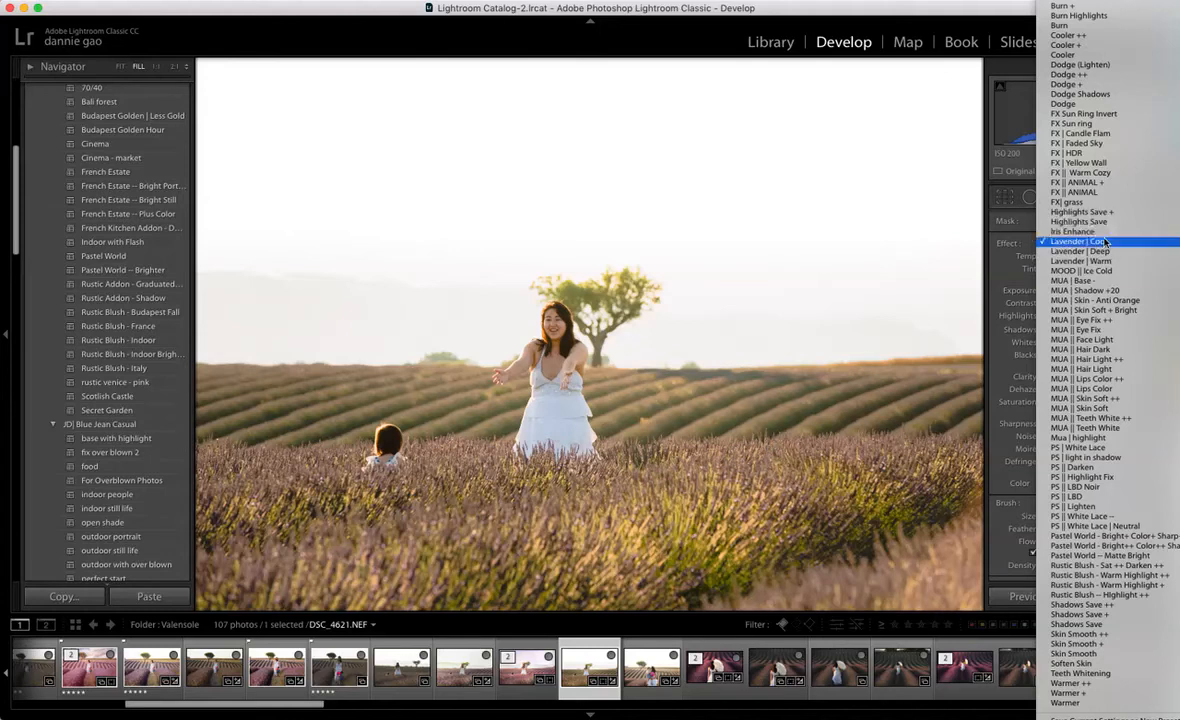
click(1072, 242)
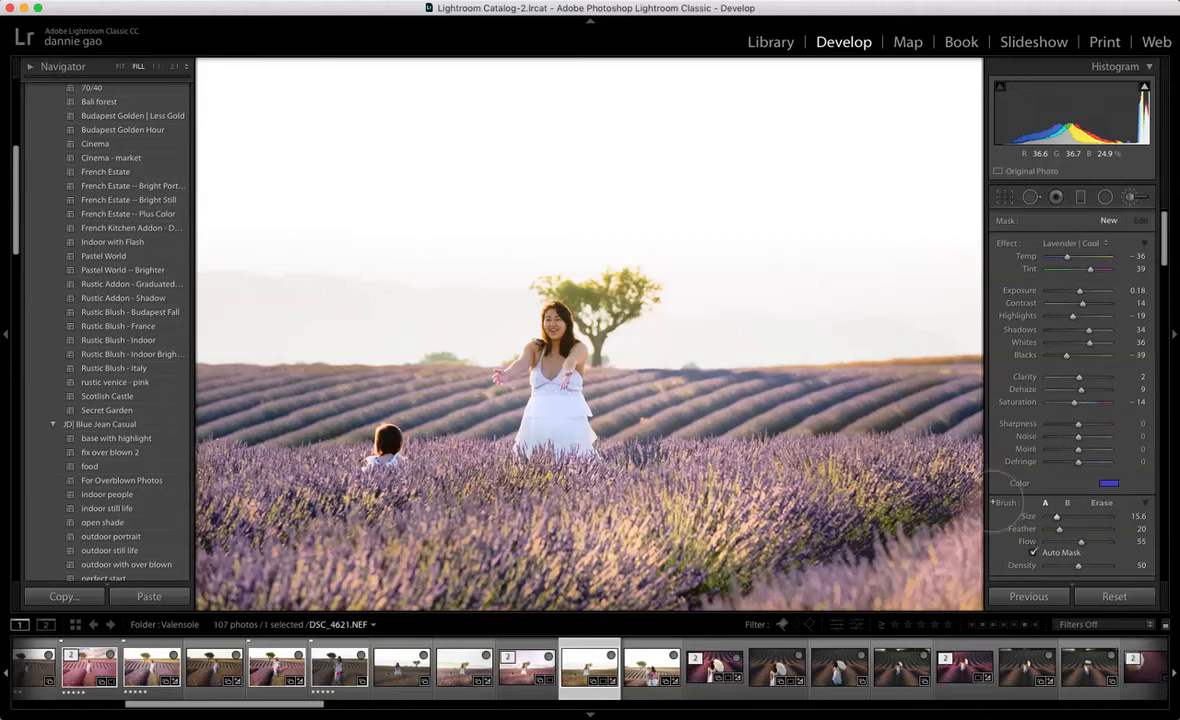
drag(968, 478, 928, 497)
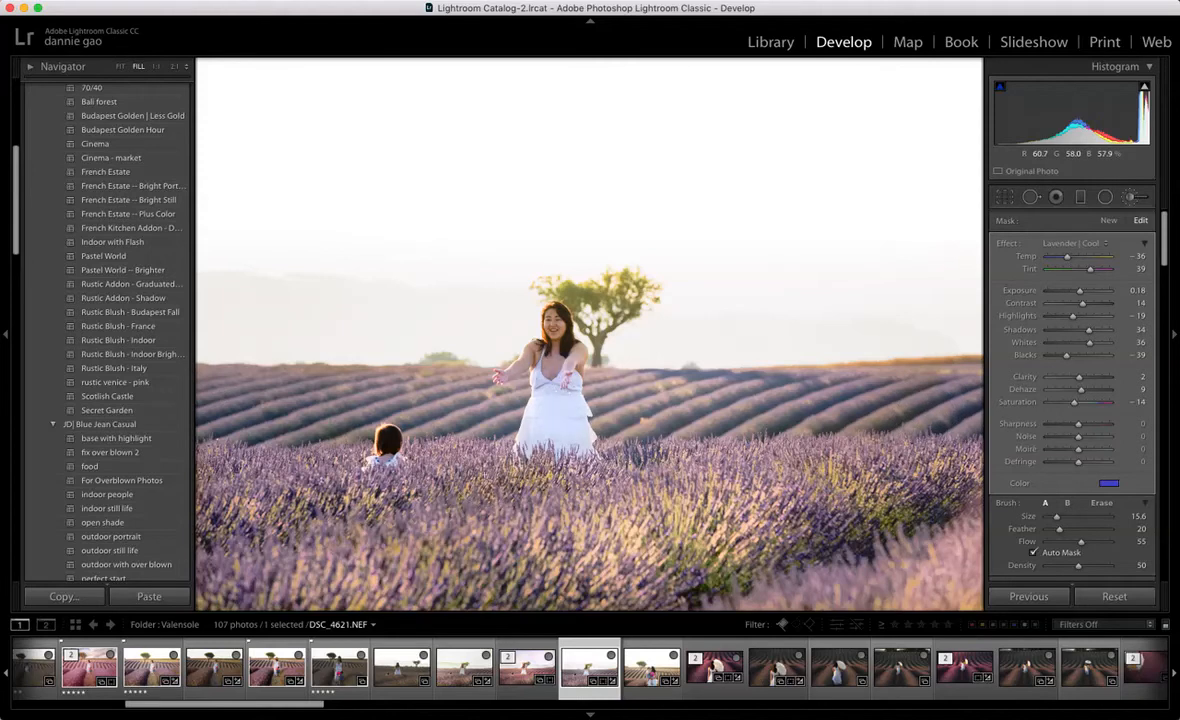
Step: Erase the lavender brush effect from the woman's skin and white dress using the eraser at size 5.6
click(1101, 502)
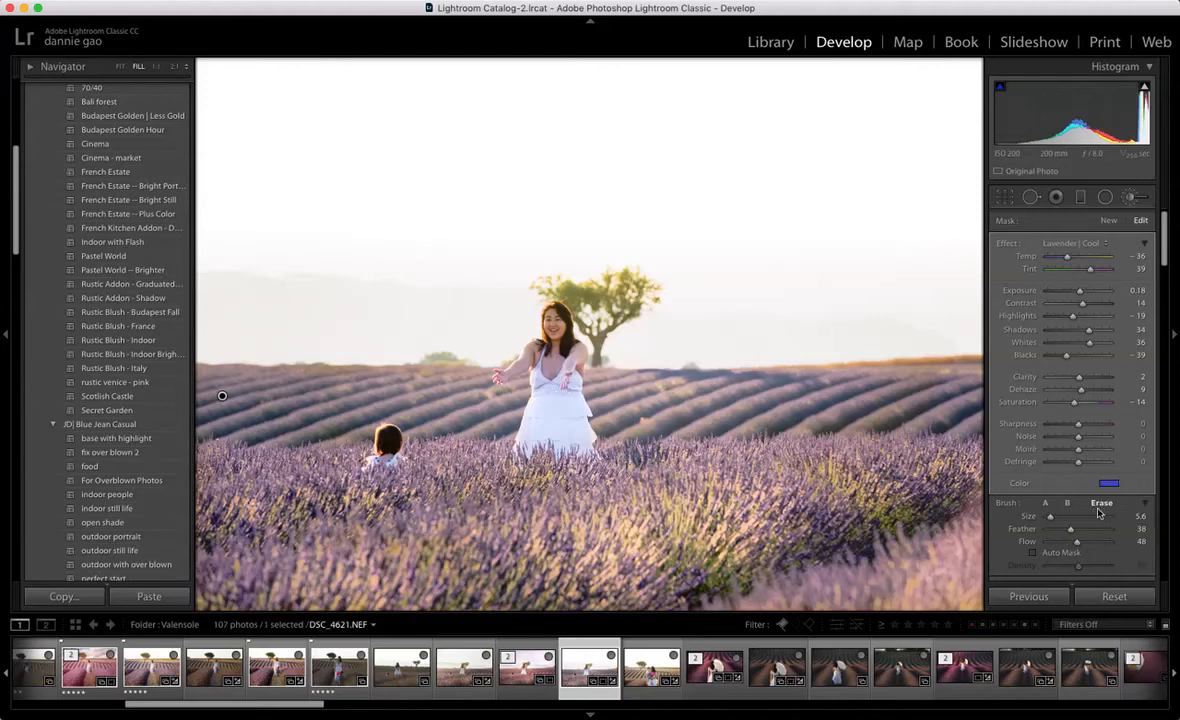
click(1045, 503)
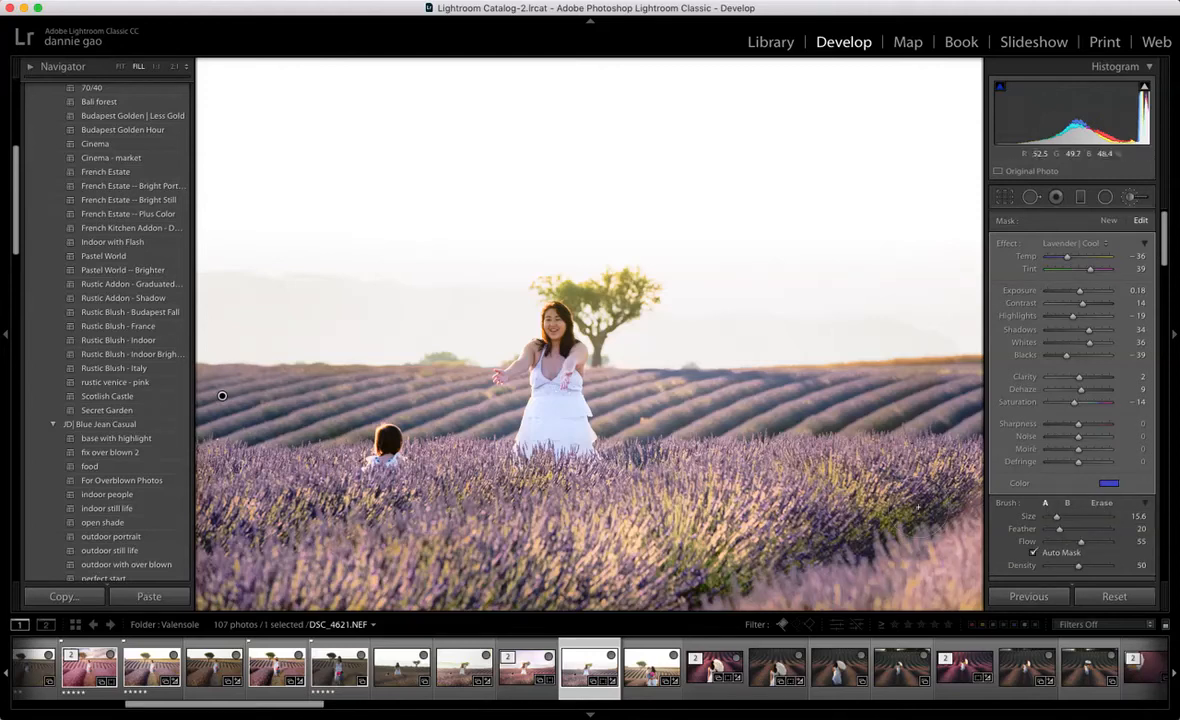
click(1100, 503)
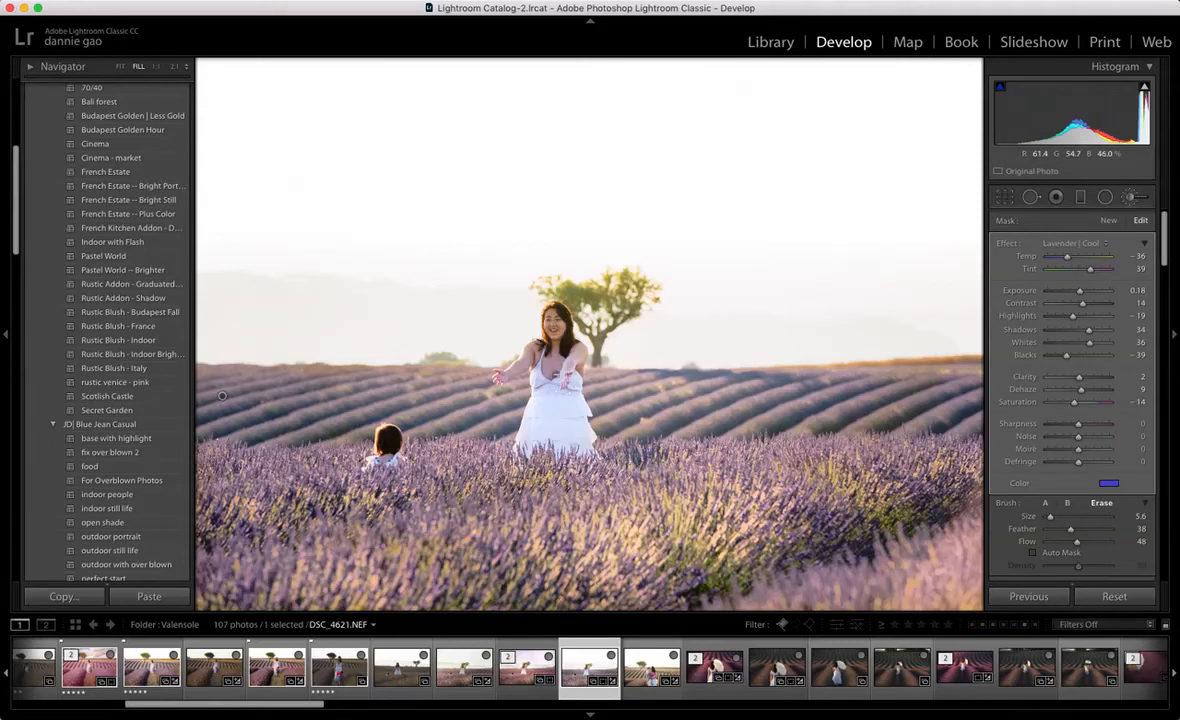
drag(546, 364, 525, 351)
drag(541, 405, 510, 391)
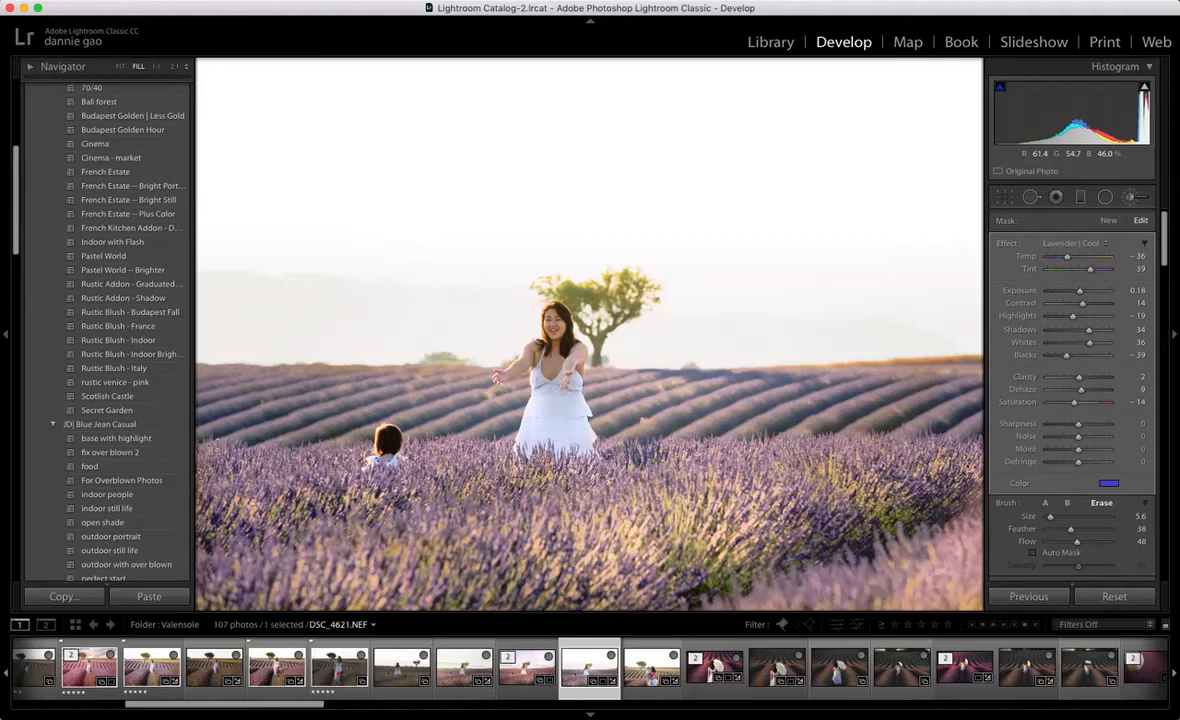
drag(553, 465, 543, 471)
Step: Brush the effect over the woman's dress and erase it again with the eraser at size 13.4 and flow 16
click(1045, 503)
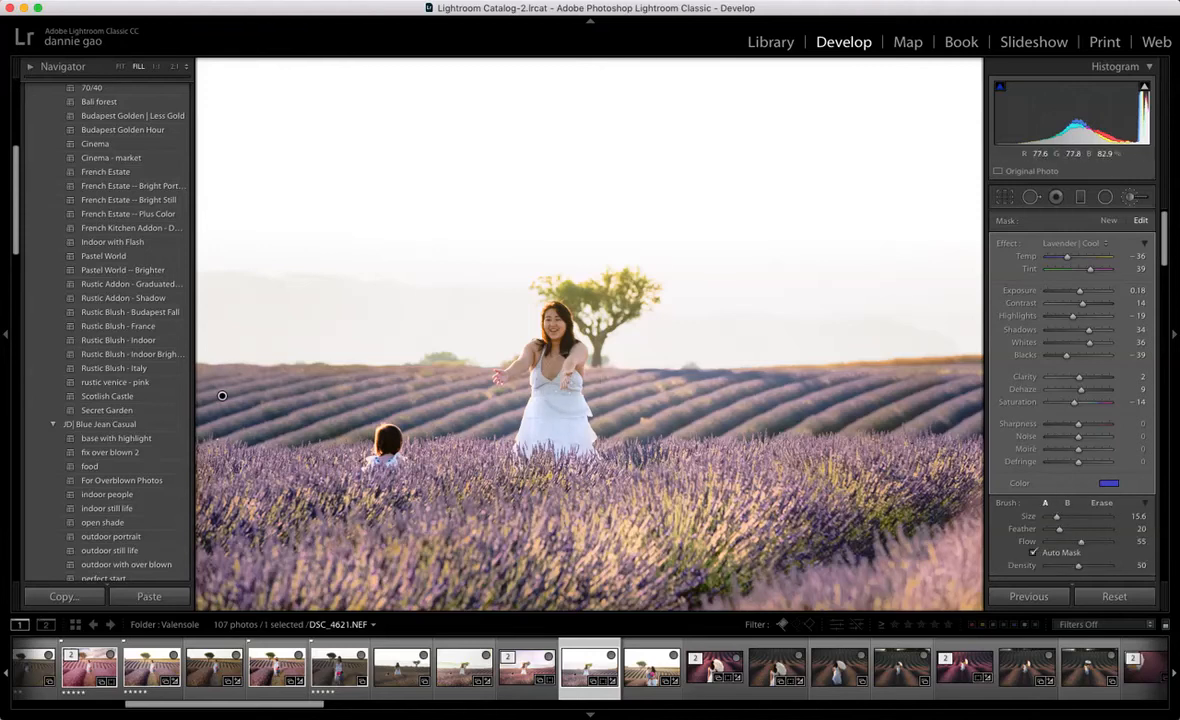
mouse_move(578, 399)
mouse_down()
mouse_move(540, 424)
mouse_move(575, 428)
mouse_move(545, 425)
mouse_move(561, 406)
mouse_up()
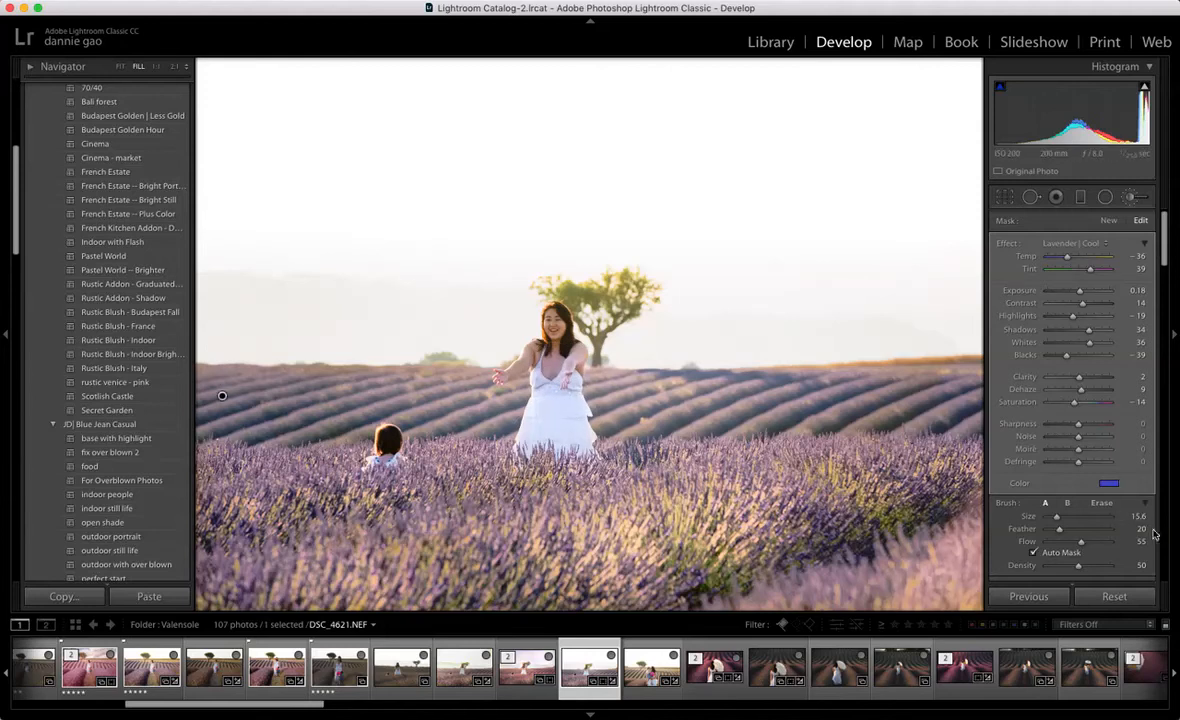
click(1101, 503)
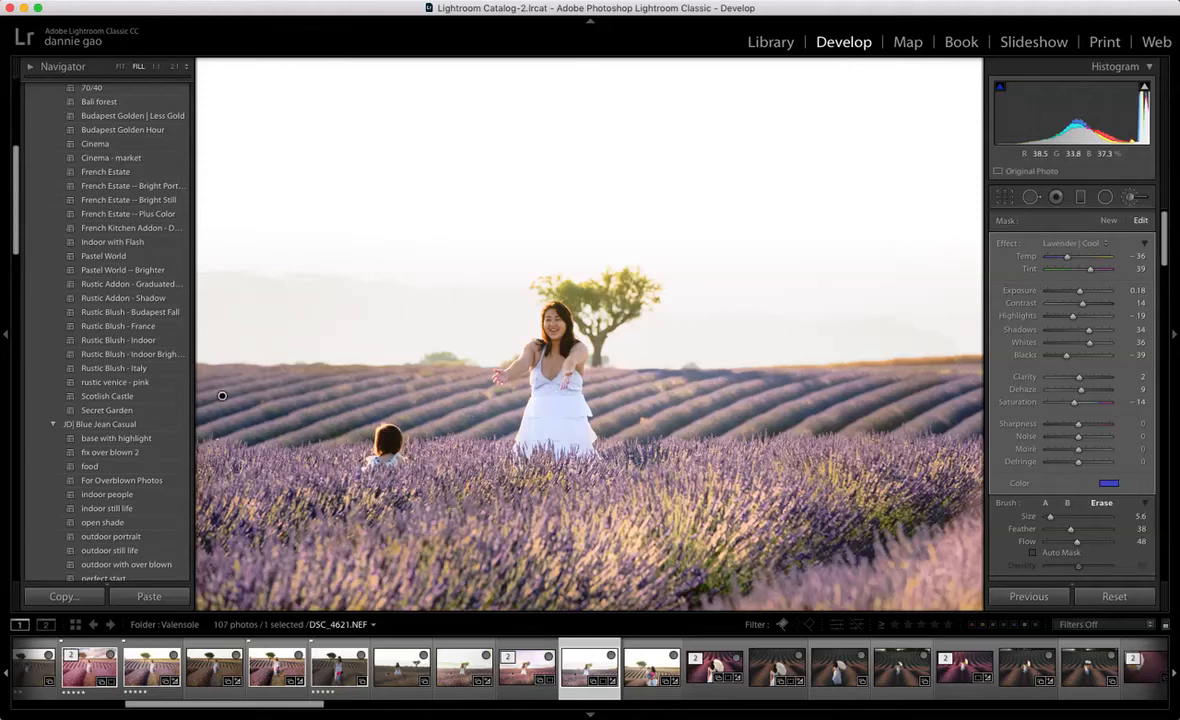
drag(1077, 541, 1058, 520)
mouse_move(540, 412)
mouse_down()
mouse_move(534, 431)
mouse_move(506, 392)
mouse_up()
drag(587, 430, 563, 427)
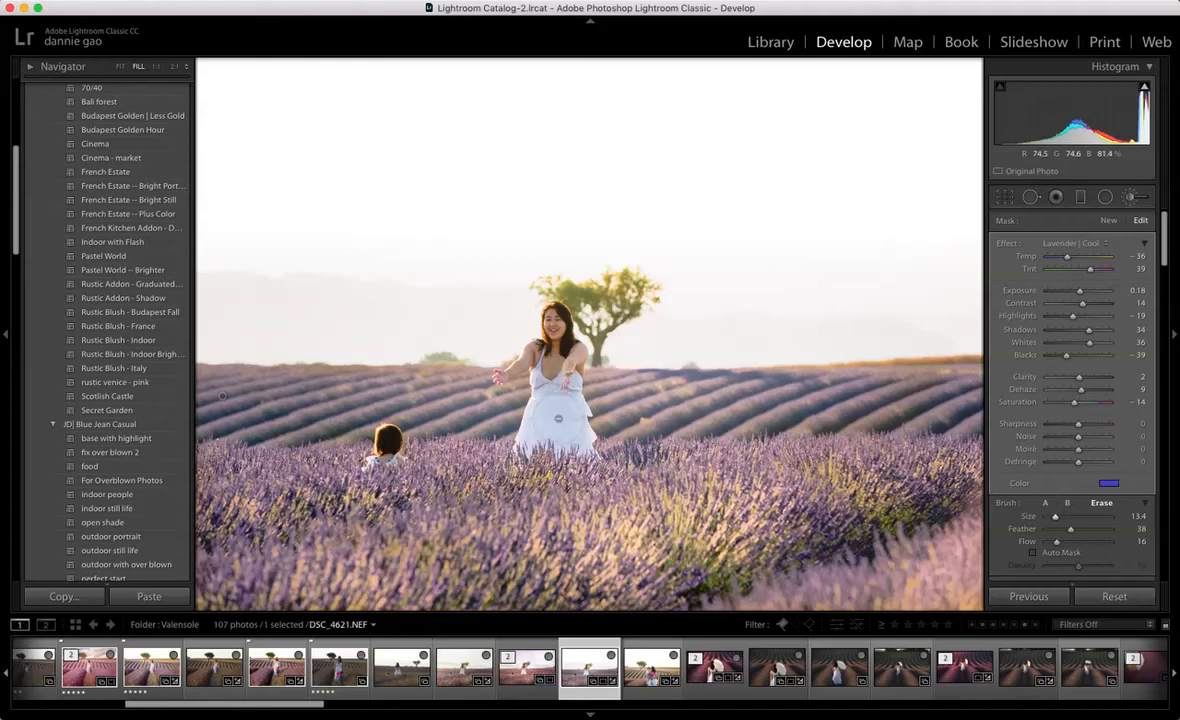
Step: Compare the brushed photo with its unedited version and close the adjustment brush
key(backslash)
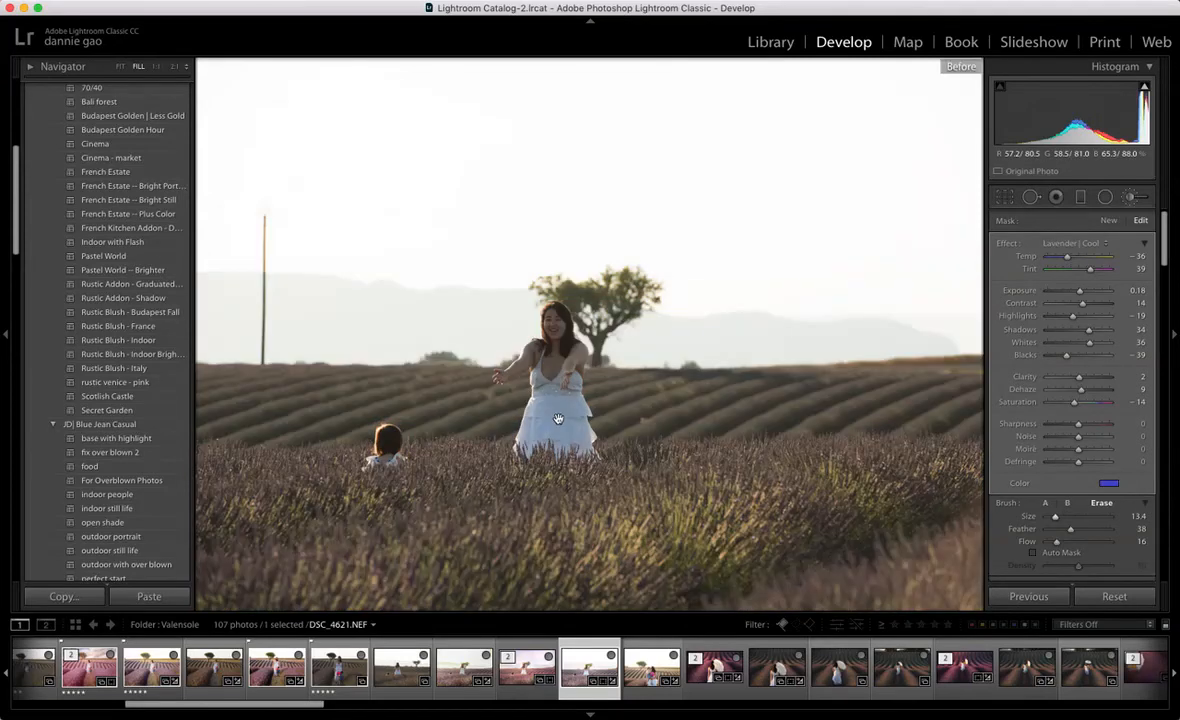
key(backslash)
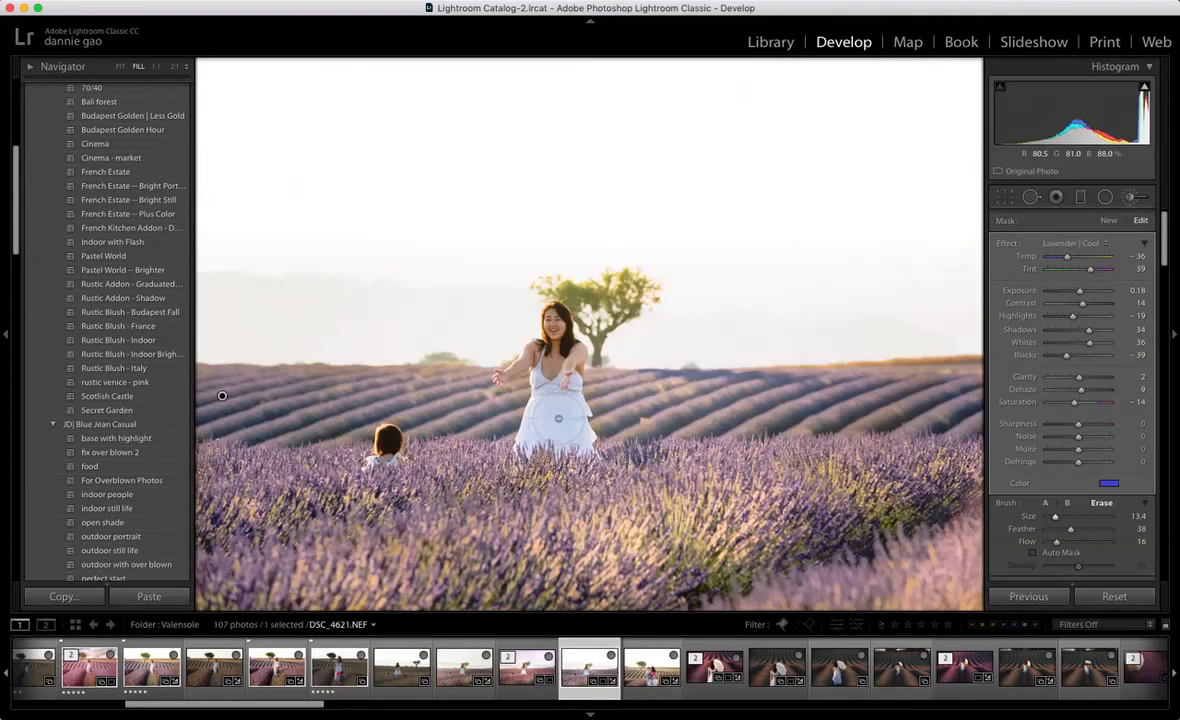
click(1138, 199)
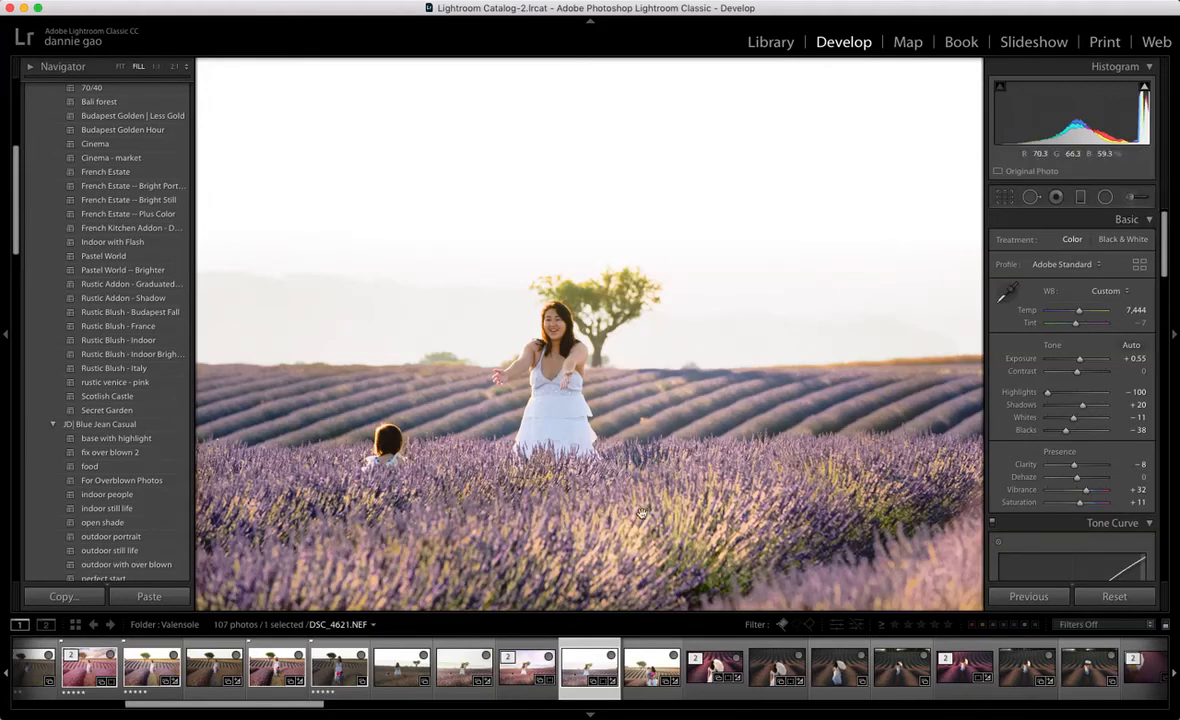
Step: Reselect the lavender field's brush adjustment and set its Exposure to -0.45 and Highlights to -100
key(k)
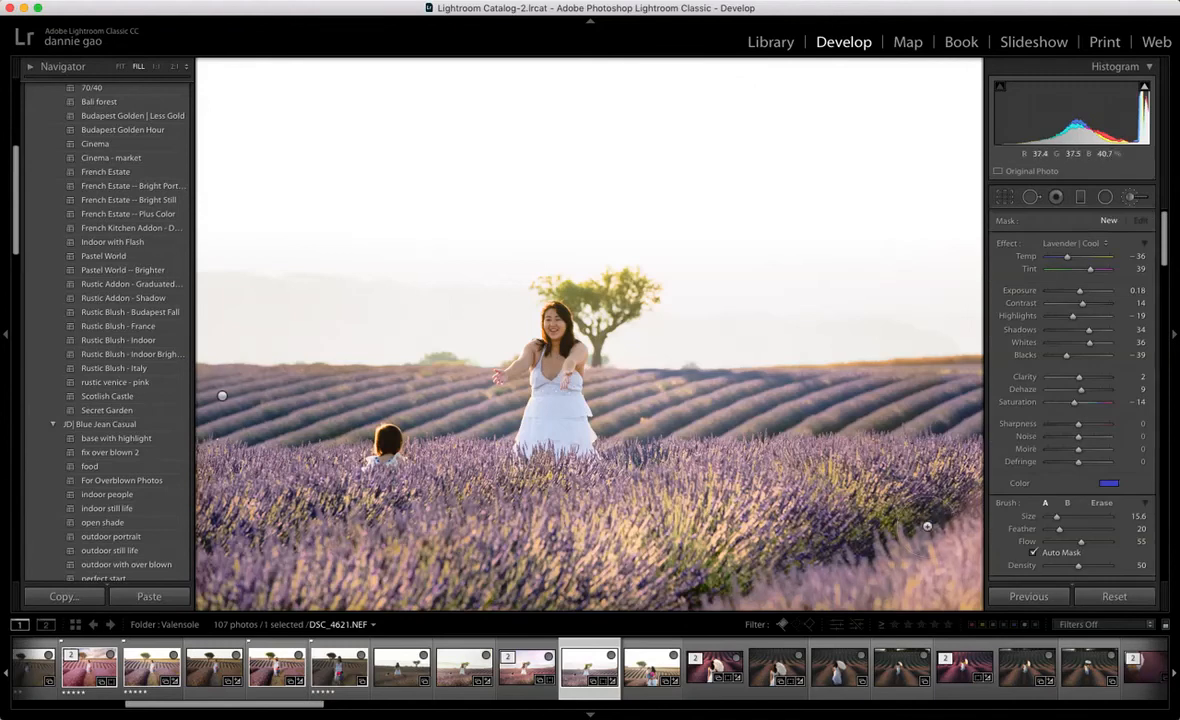
click(224, 397)
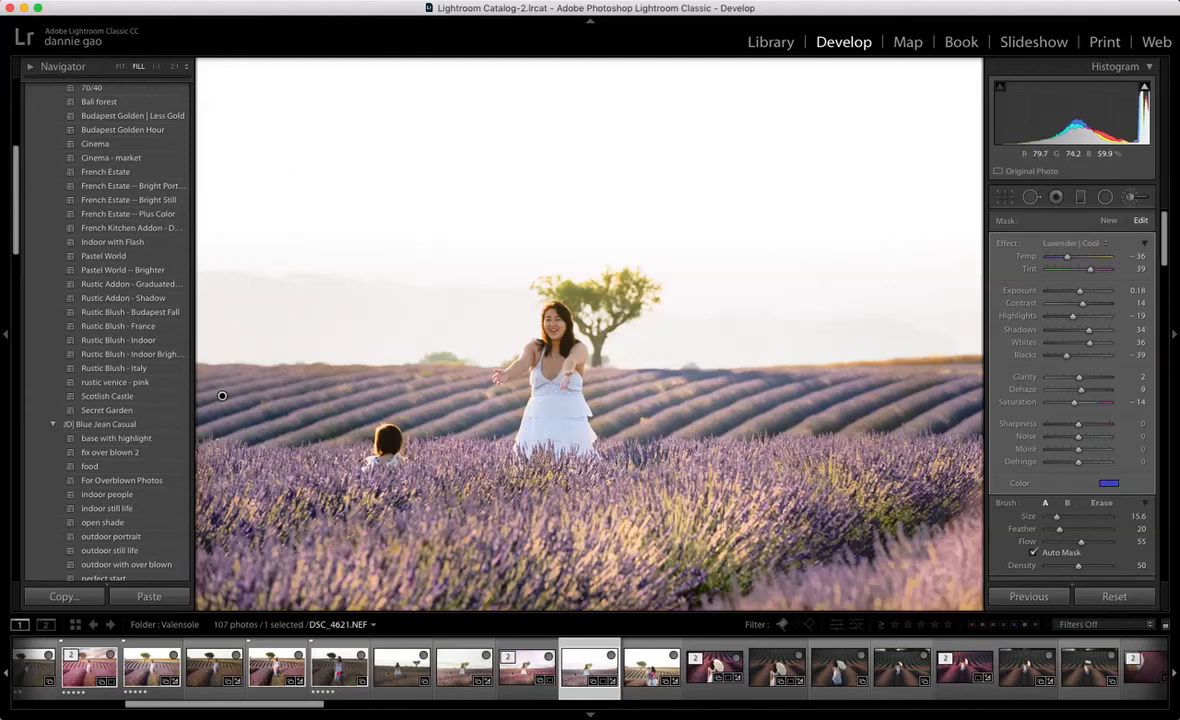
mouse_move(223, 396)
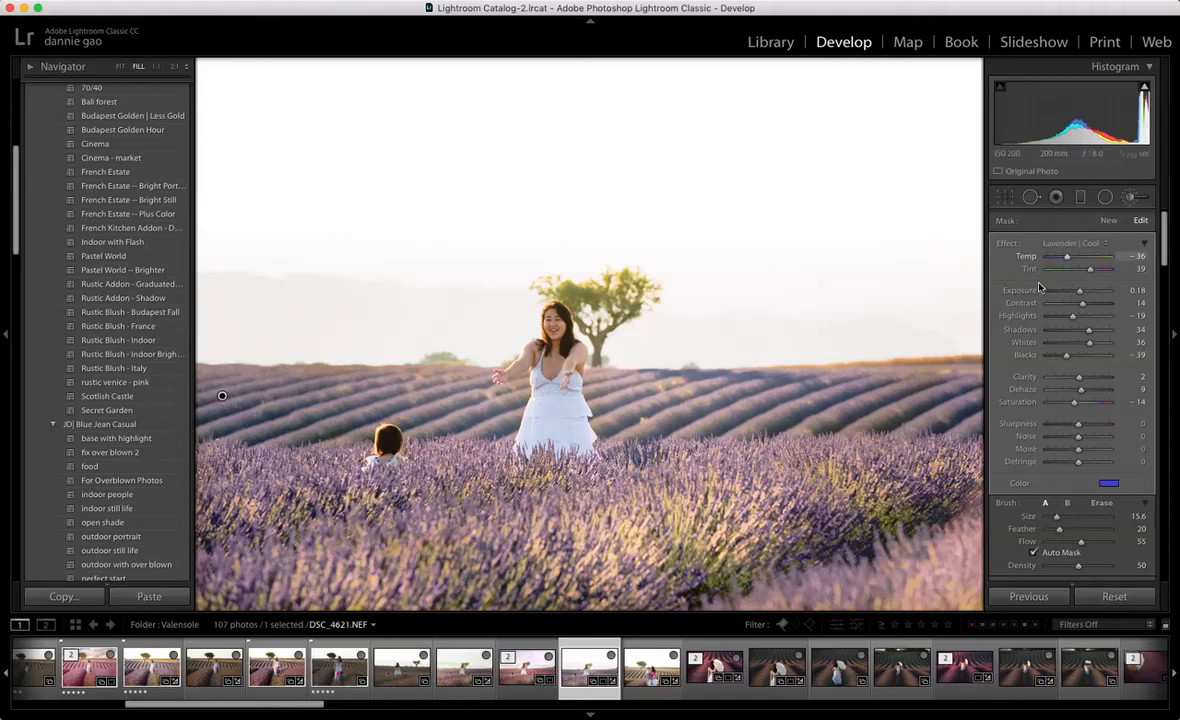
drag(1080, 294, 1074, 294)
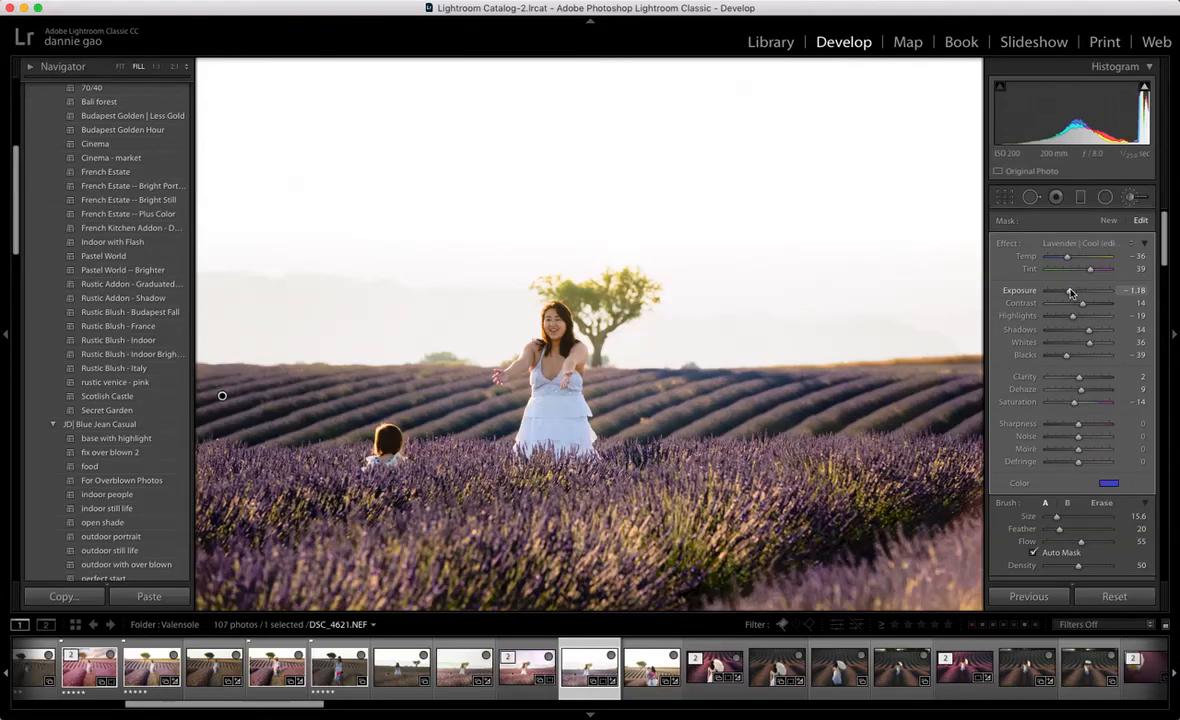
drag(1076, 294, 1074, 294)
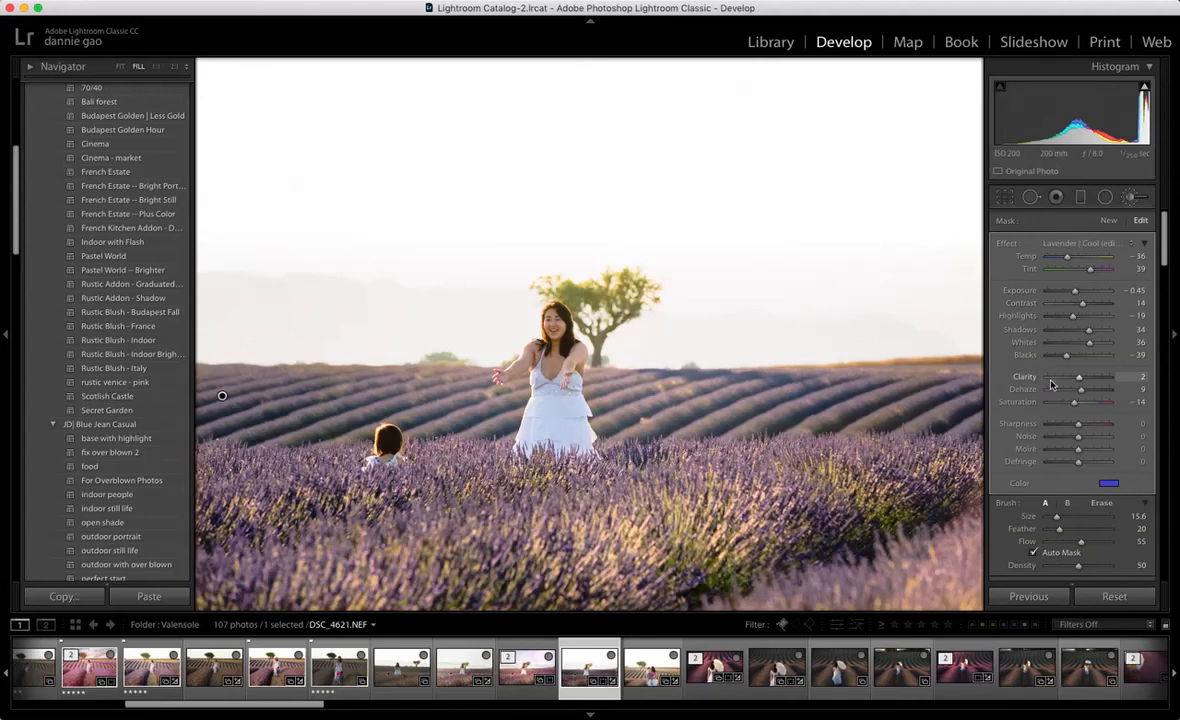
drag(1073, 315, 1041, 318)
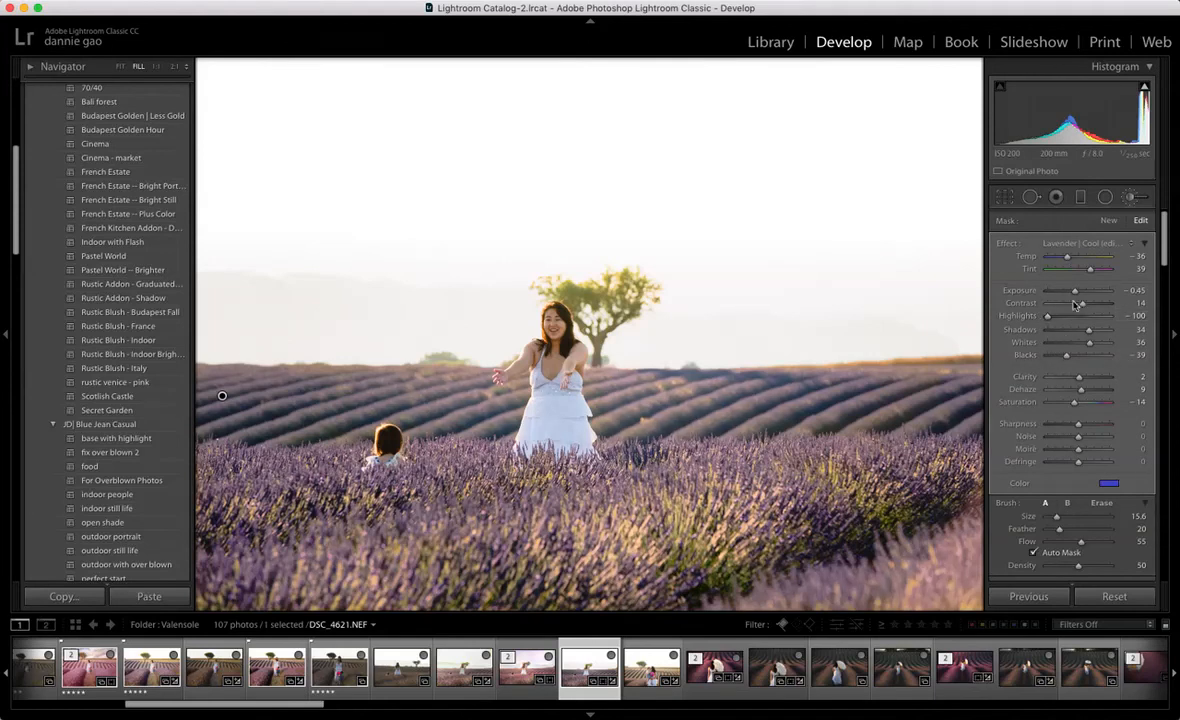
Step: Try the Lavender | Deep and Lavender | Warm effects on the brushed lavender field
click(1109, 246)
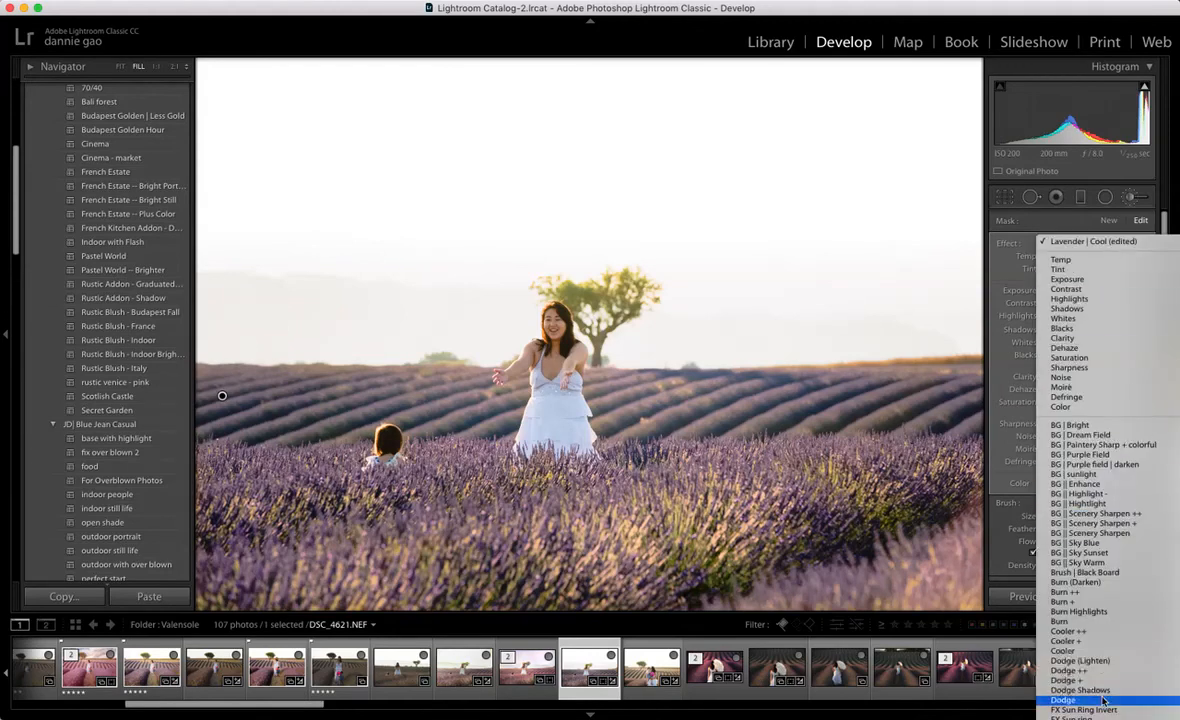
mouse_move(1072, 716)
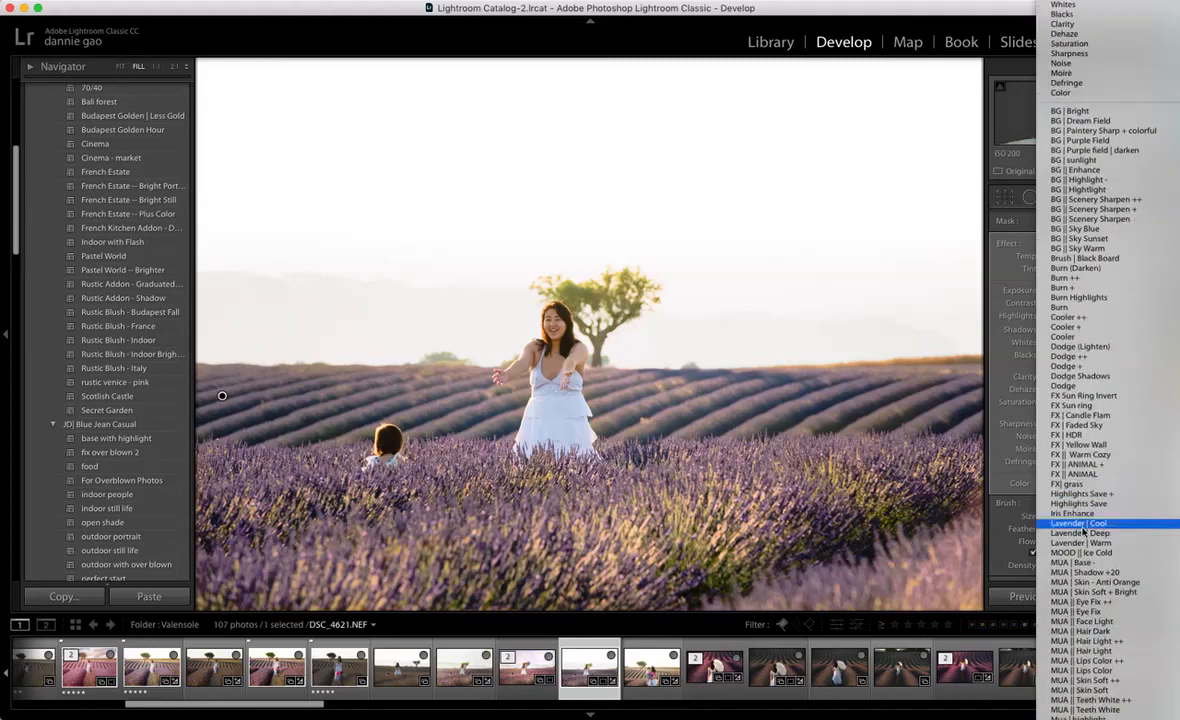
click(1108, 537)
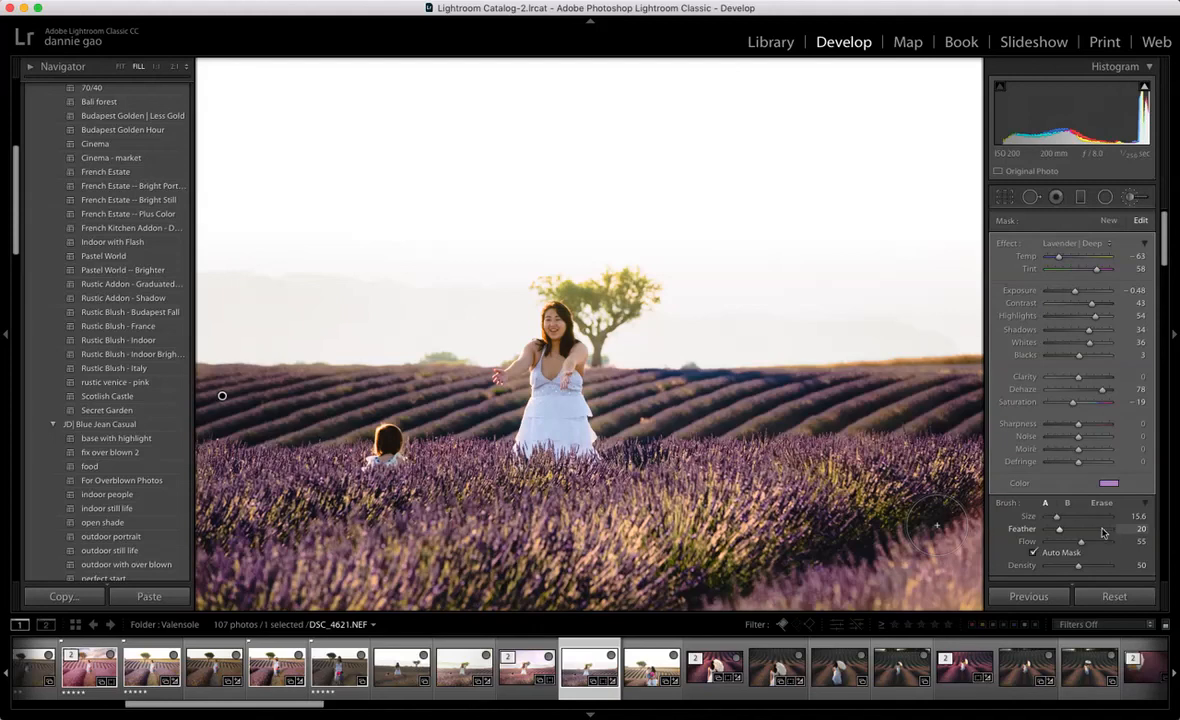
click(1090, 243)
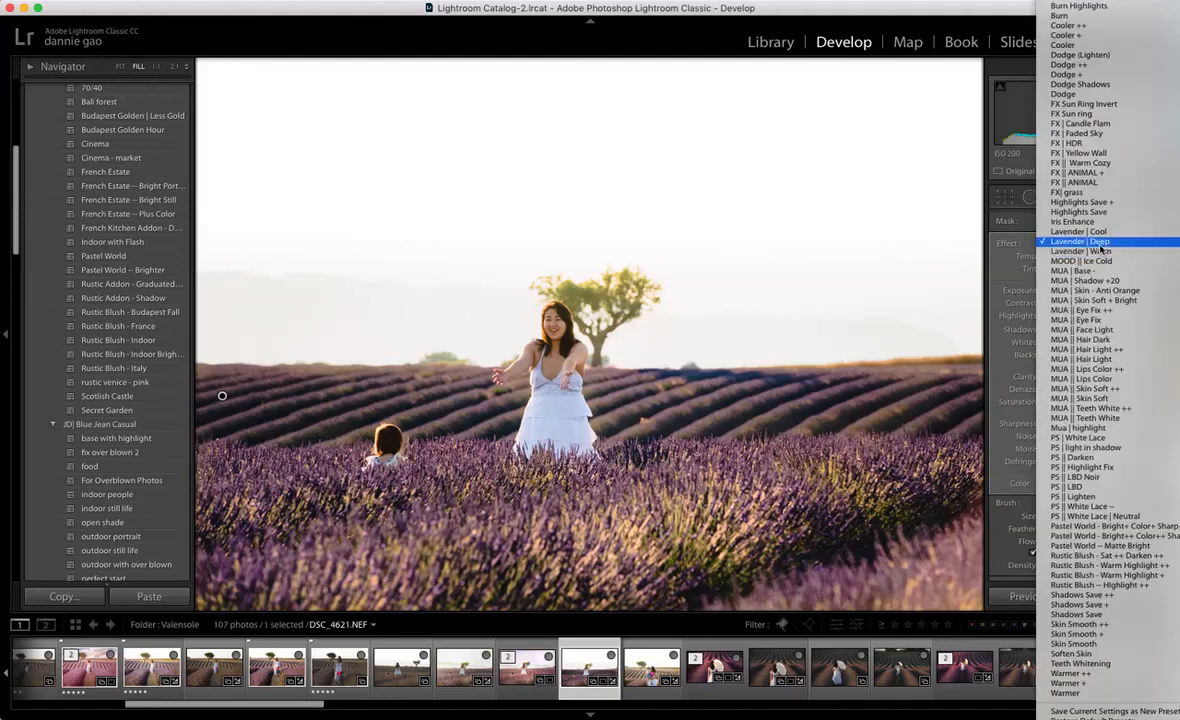
click(1098, 243)
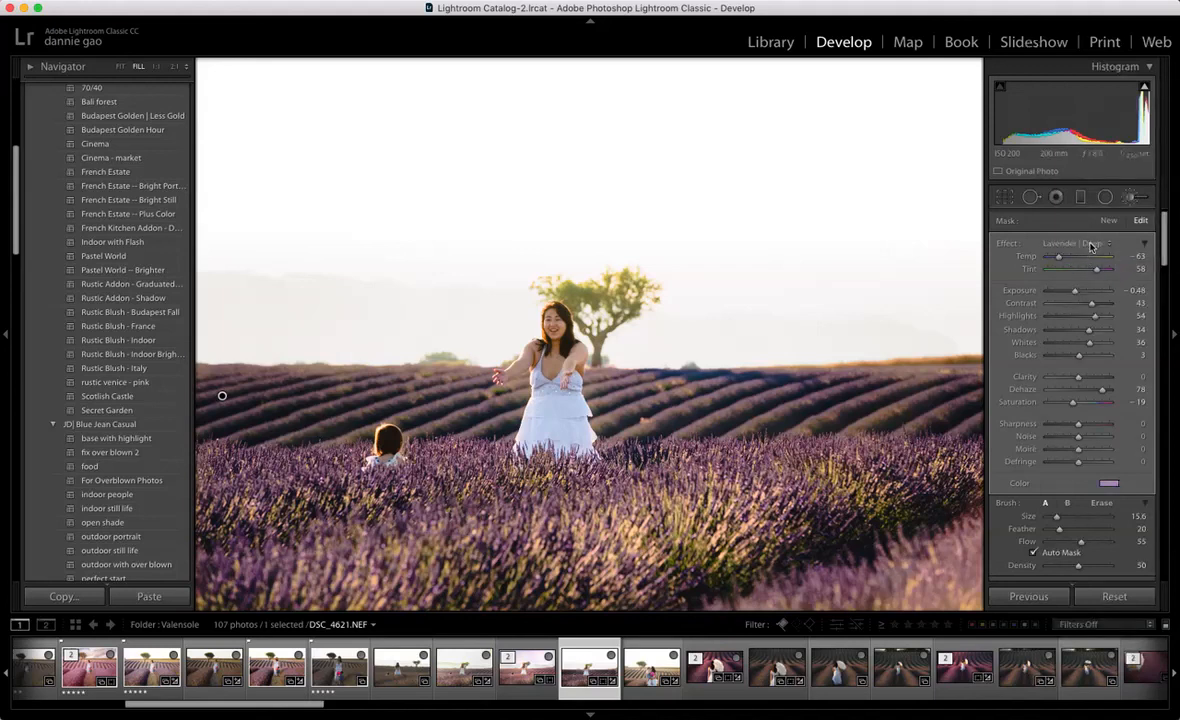
click(1092, 245)
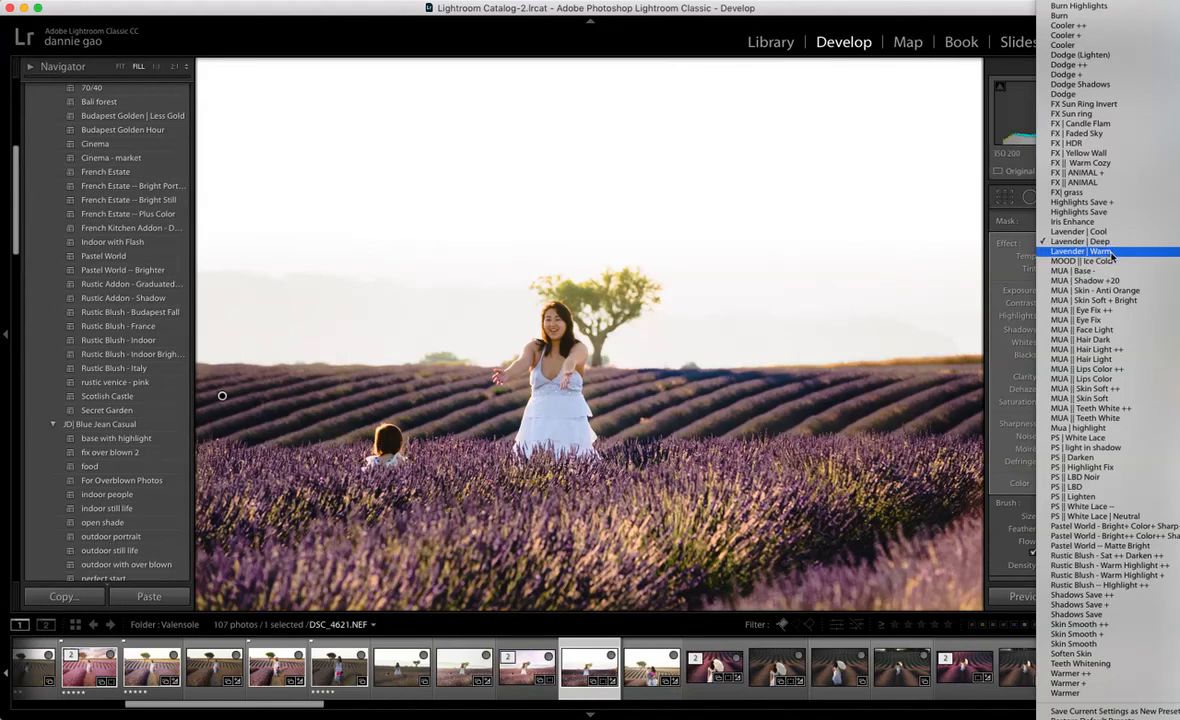
click(1110, 256)
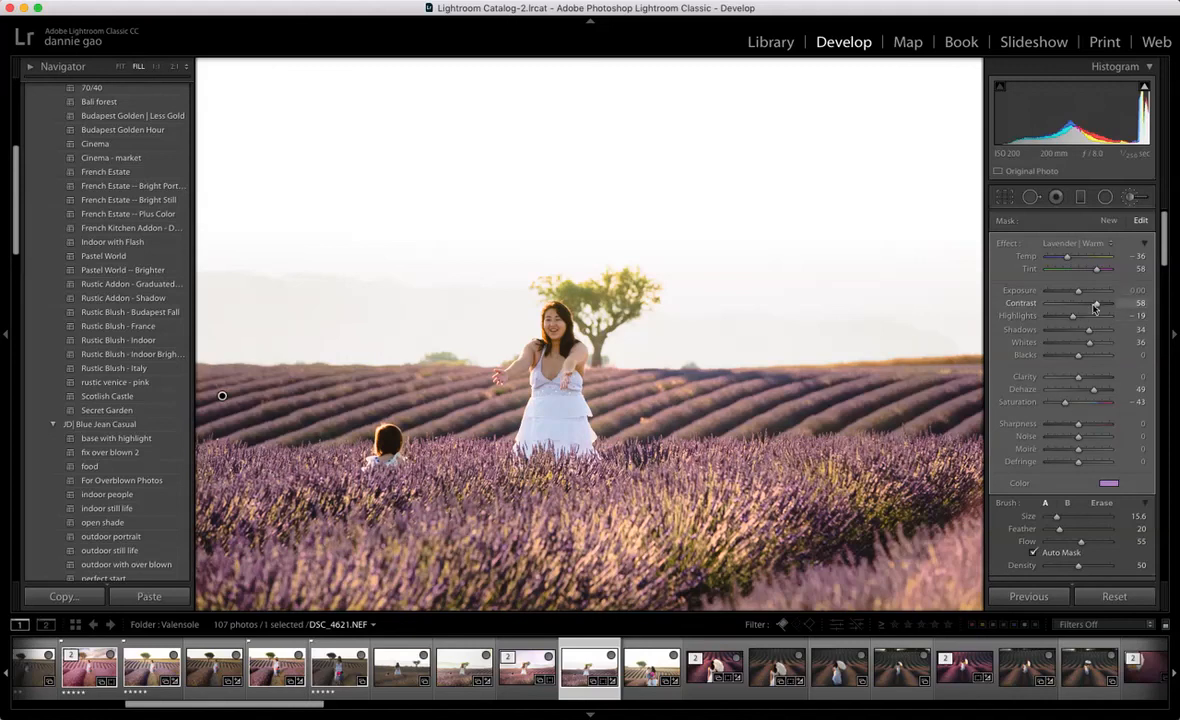
Step: Try the Lavender | Cool effect on the brushed lavender field and return to Lavender | Warm
click(1078, 243)
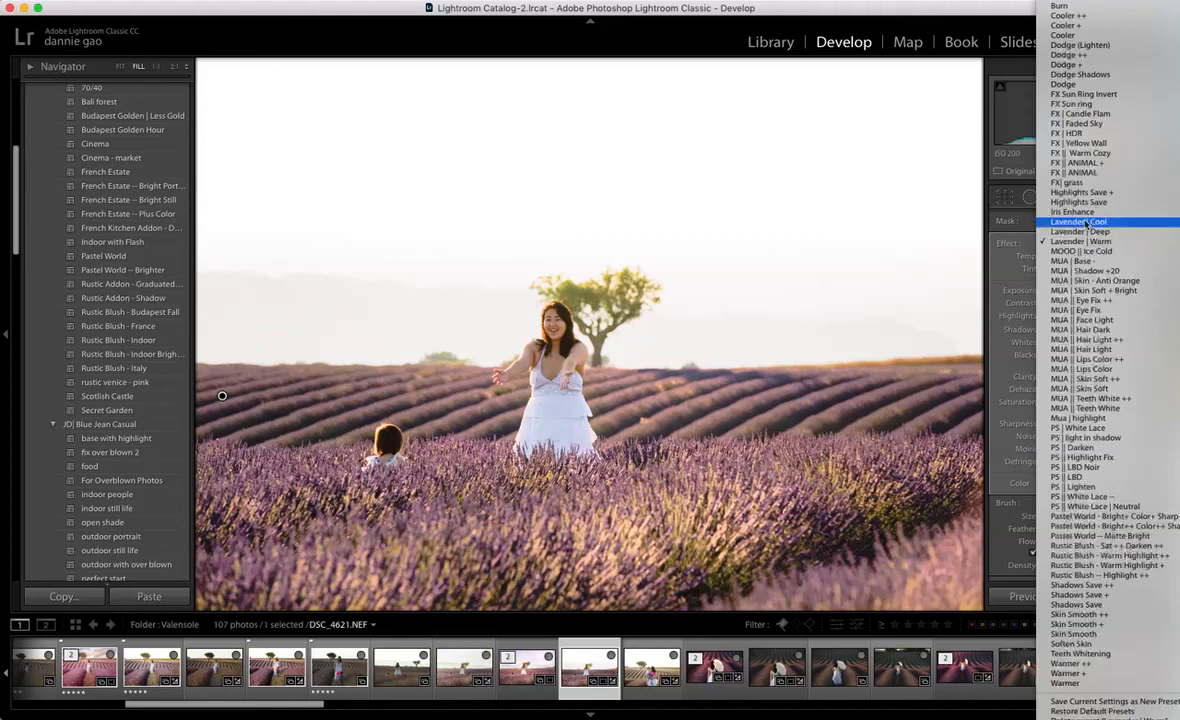
click(1080, 222)
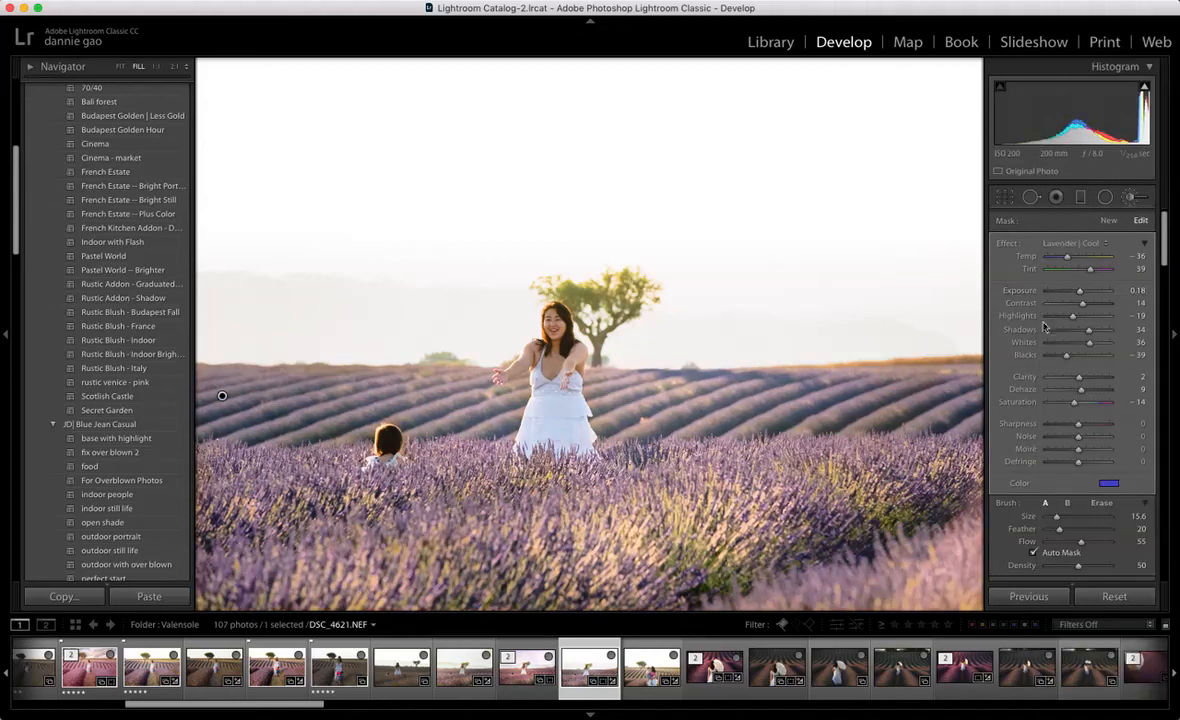
click(1096, 247)
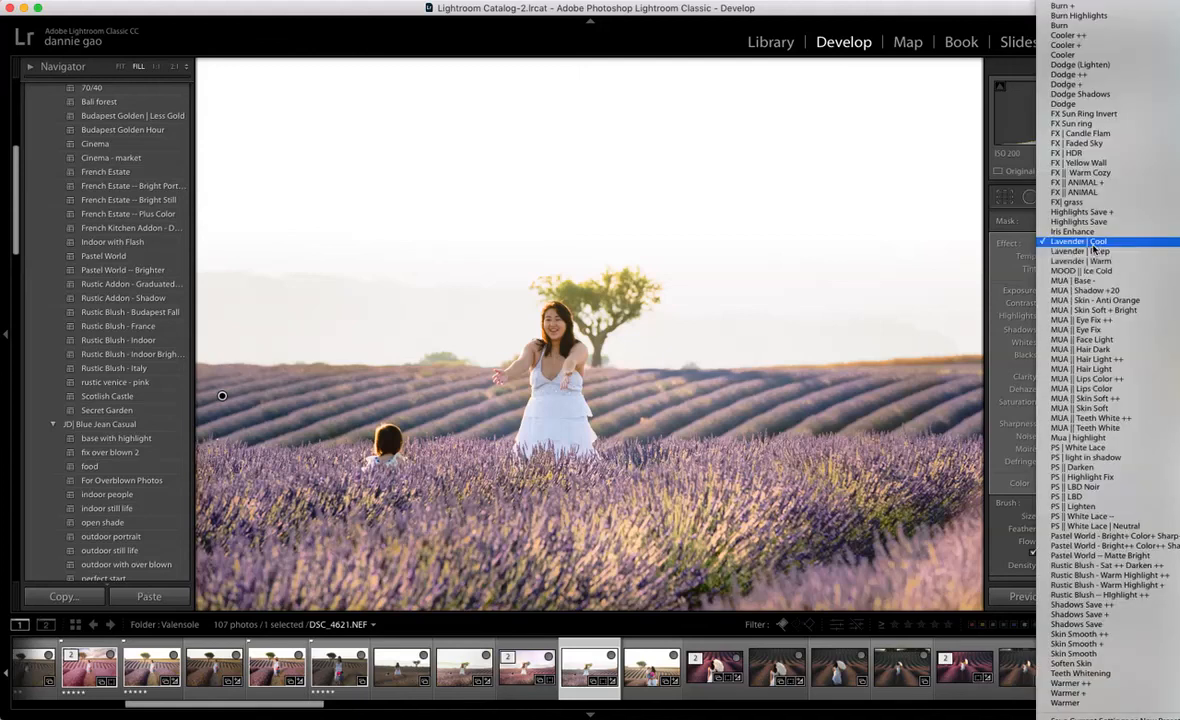
click(1099, 262)
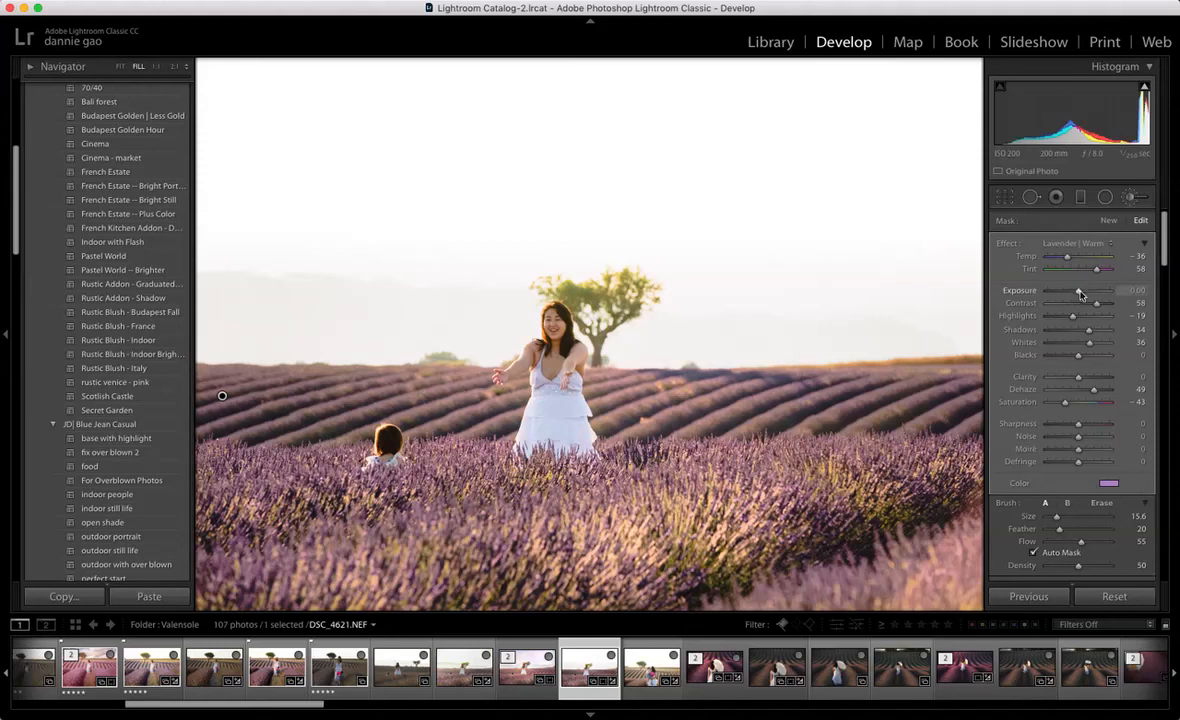
Step: Set the brushed field's Exposure to -0.09 and Highlights to -48, and close the adjustment brush
mouse_move(1078, 292)
mouse_down()
mouse_move(1060, 319)
mouse_move(1085, 294)
mouse_up()
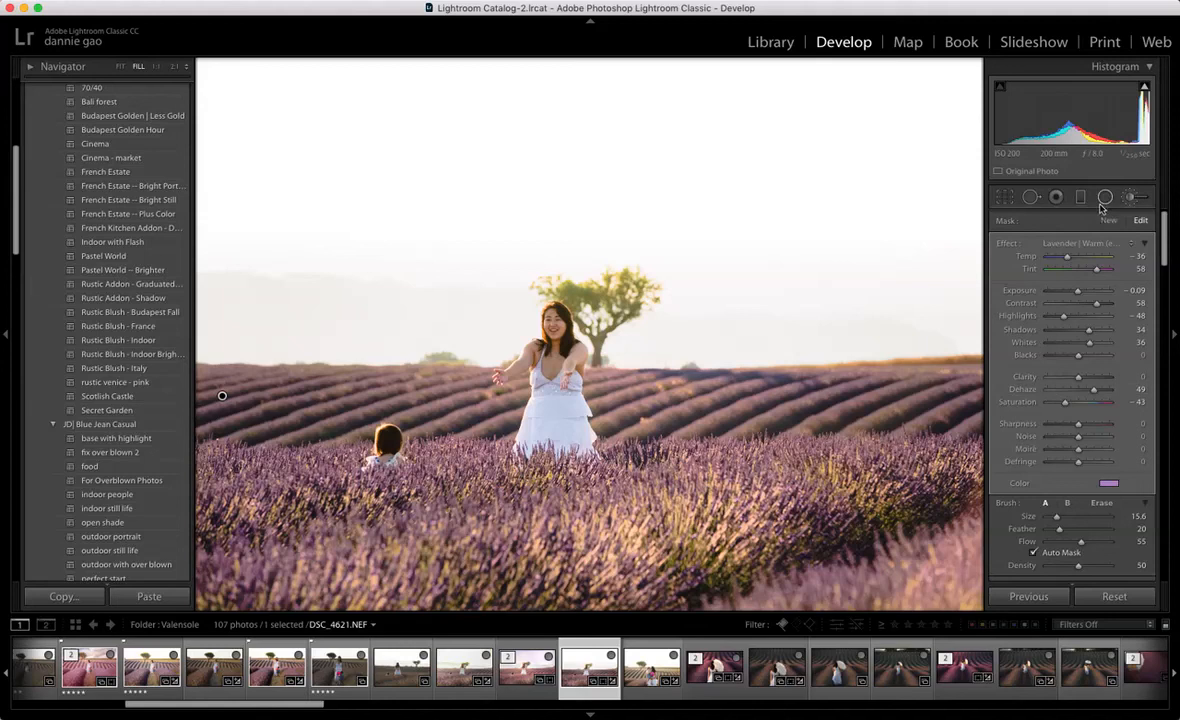
click(1134, 199)
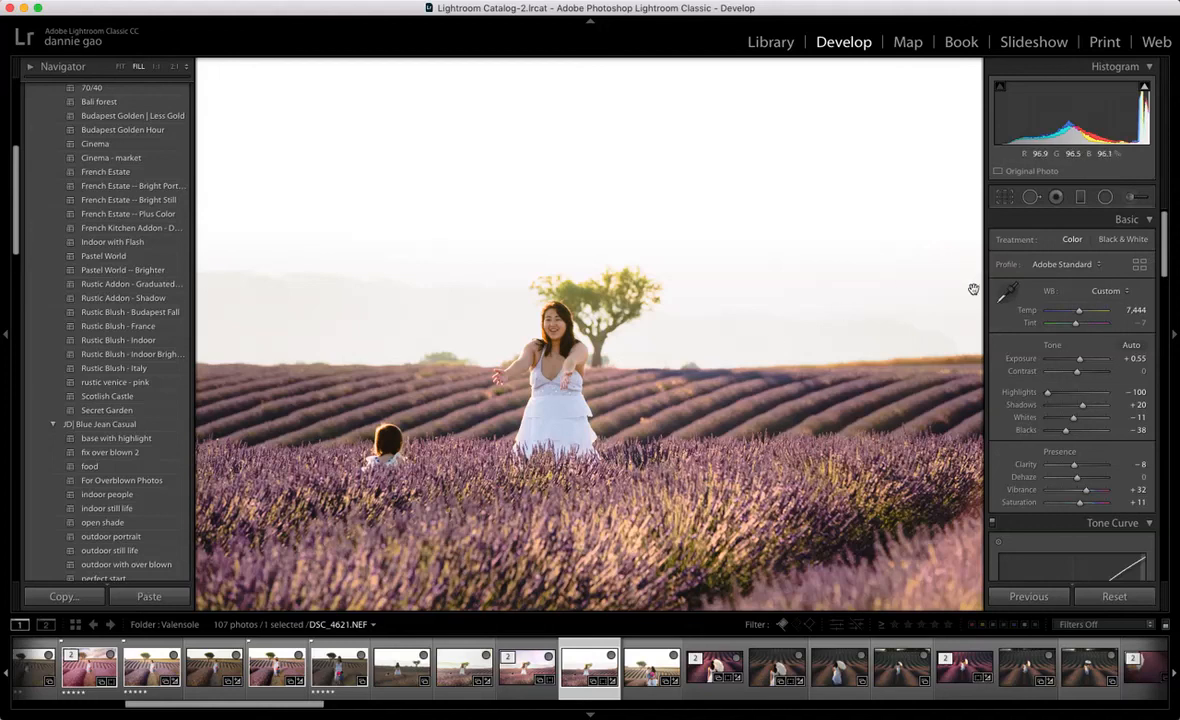
Step: Add a graduated filter with the BG || Sky Sunset effect, running diagonally from the upper-left sky down to the lavender
click(1083, 198)
click(1060, 243)
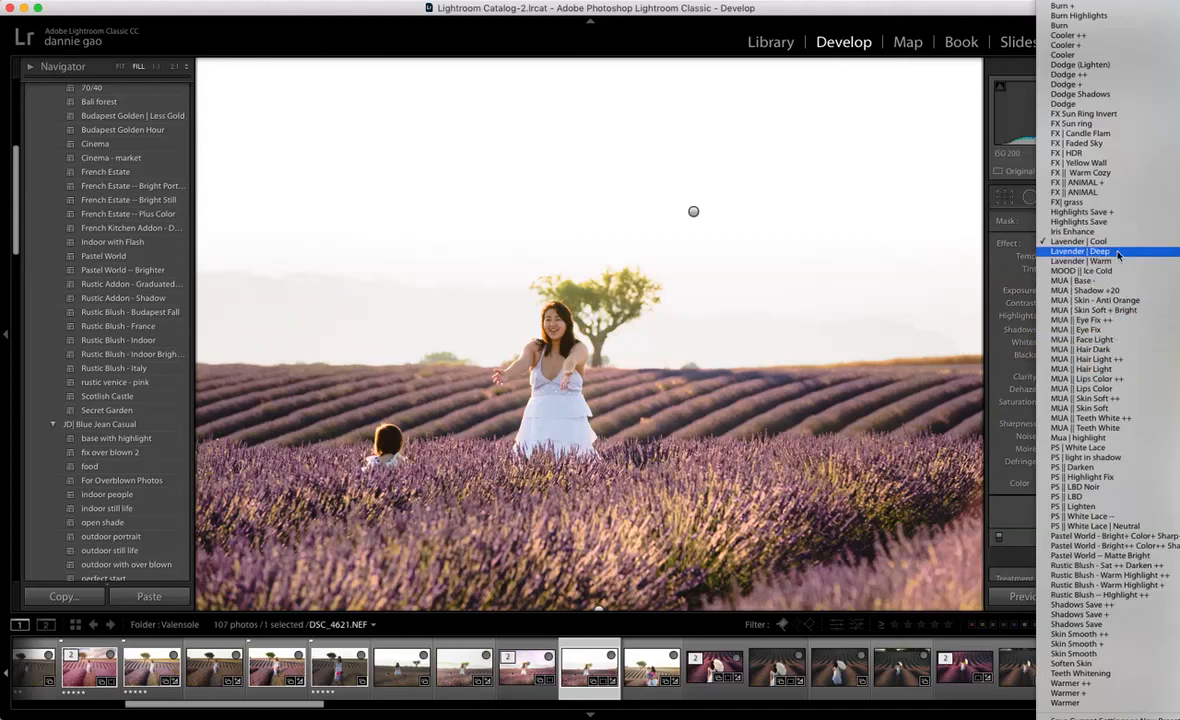
mouse_move(1108, 3)
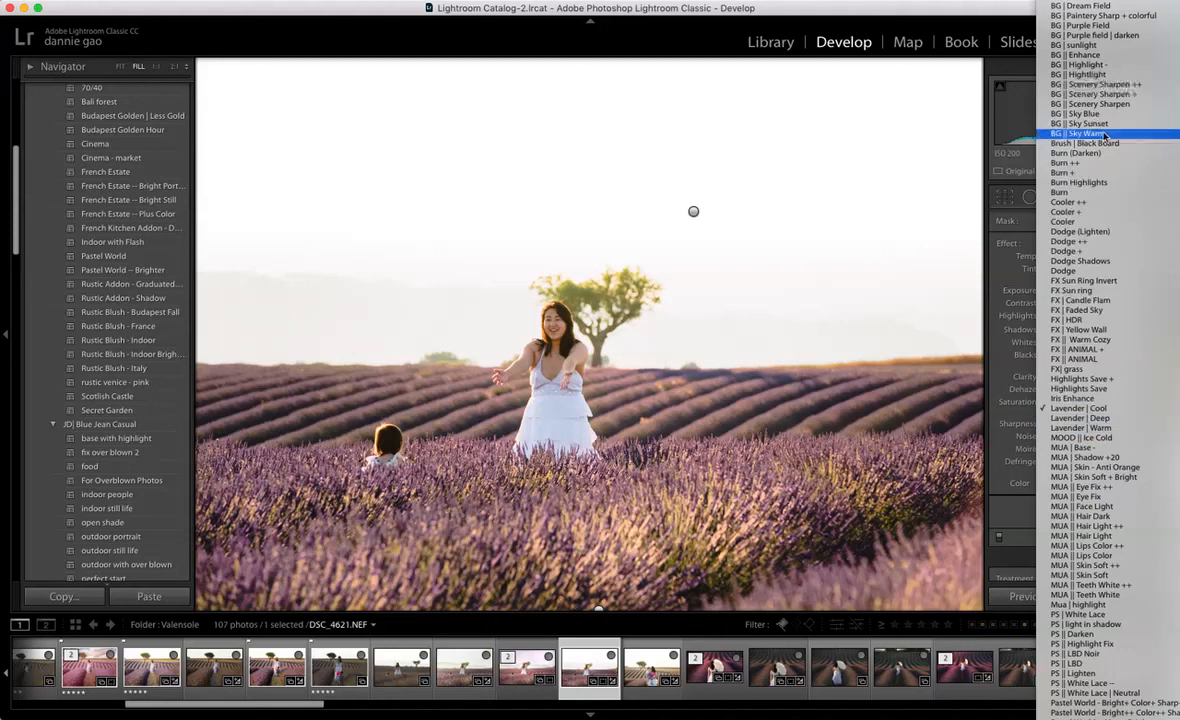
click(1121, 125)
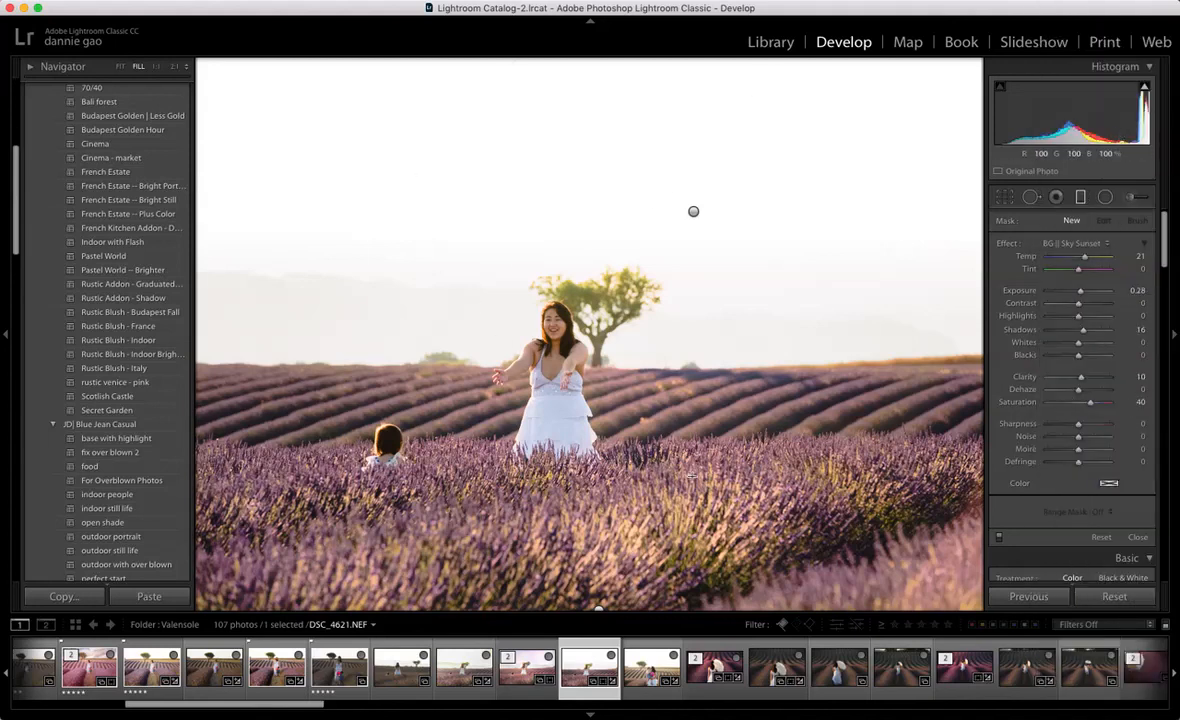
drag(383, 211, 692, 476)
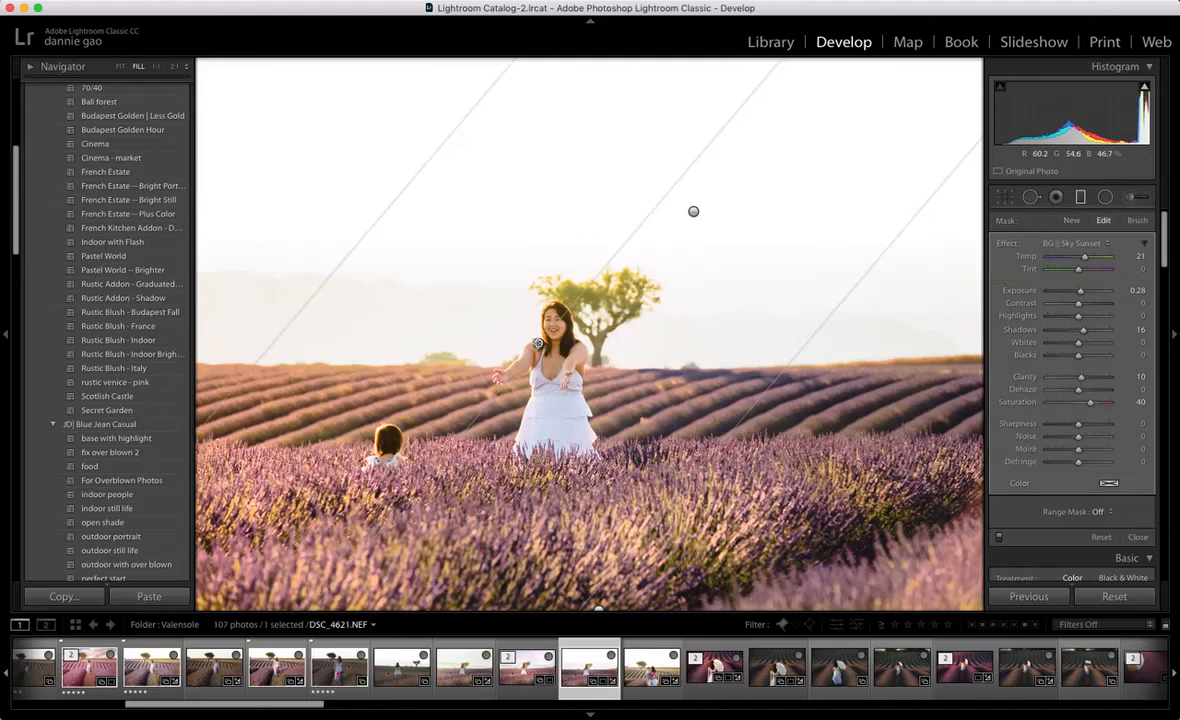
Step: Reposition and rotate the graduated filter so its diagonal centre lies over the woman's dress
drag(537, 343, 583, 393)
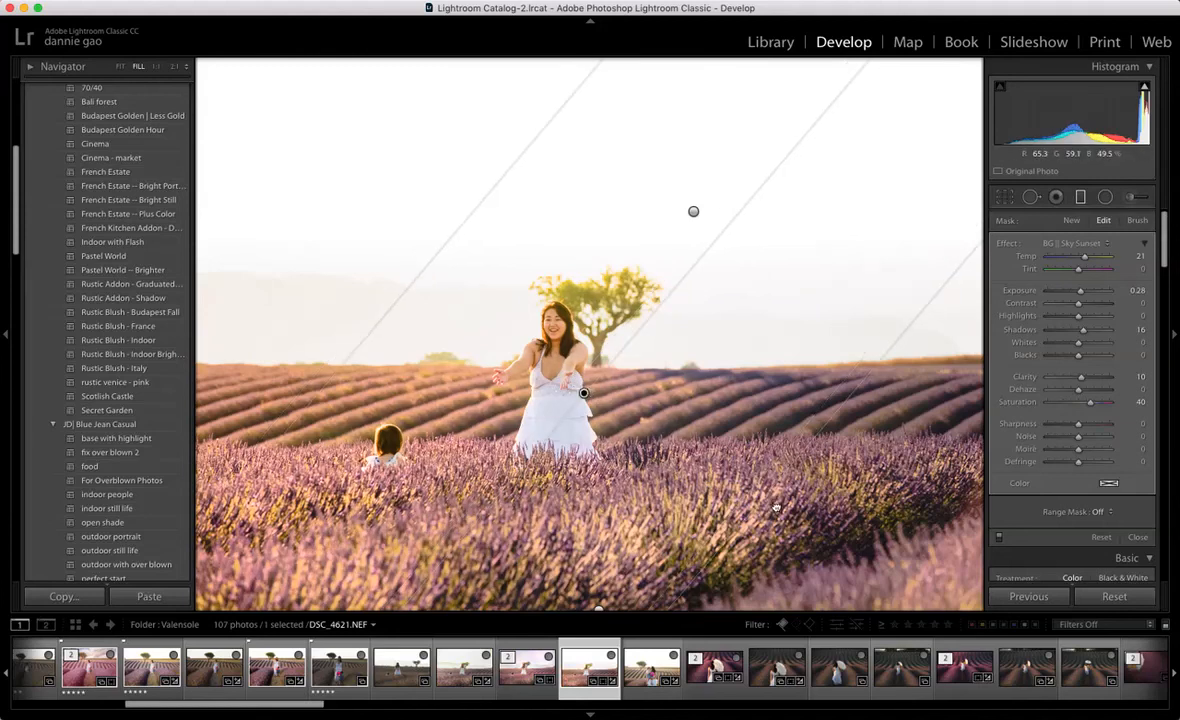
key(BackSpace)
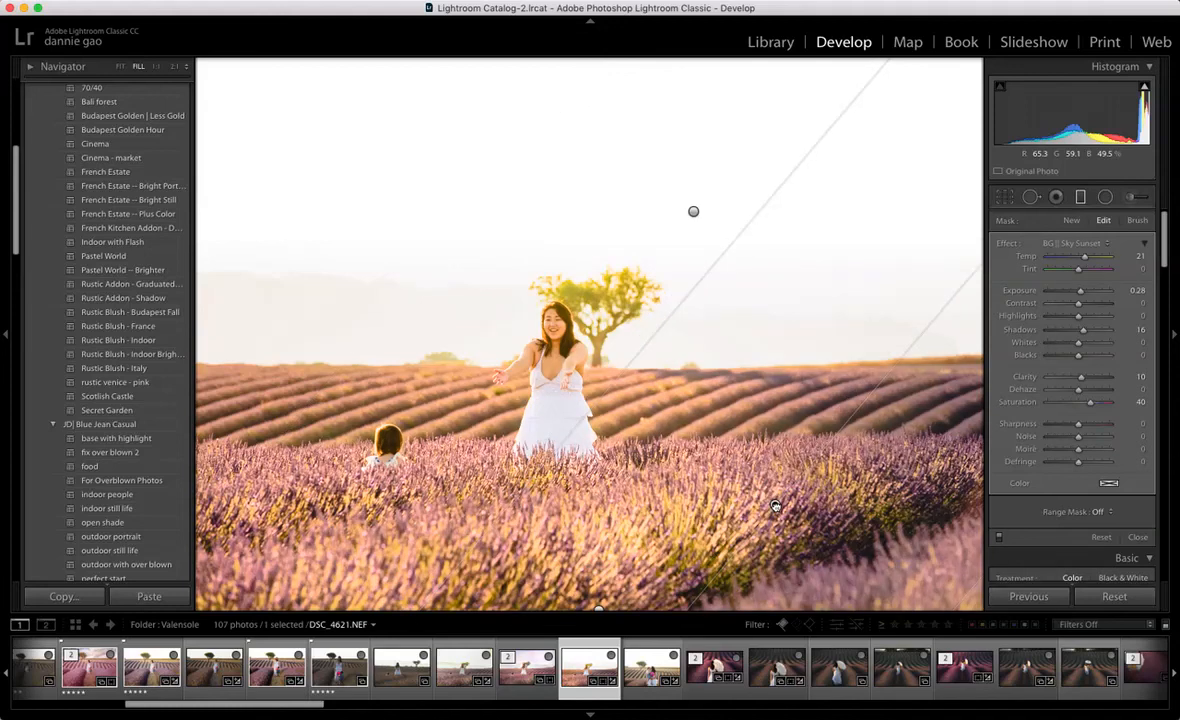
drag(553, 432, 731, 270)
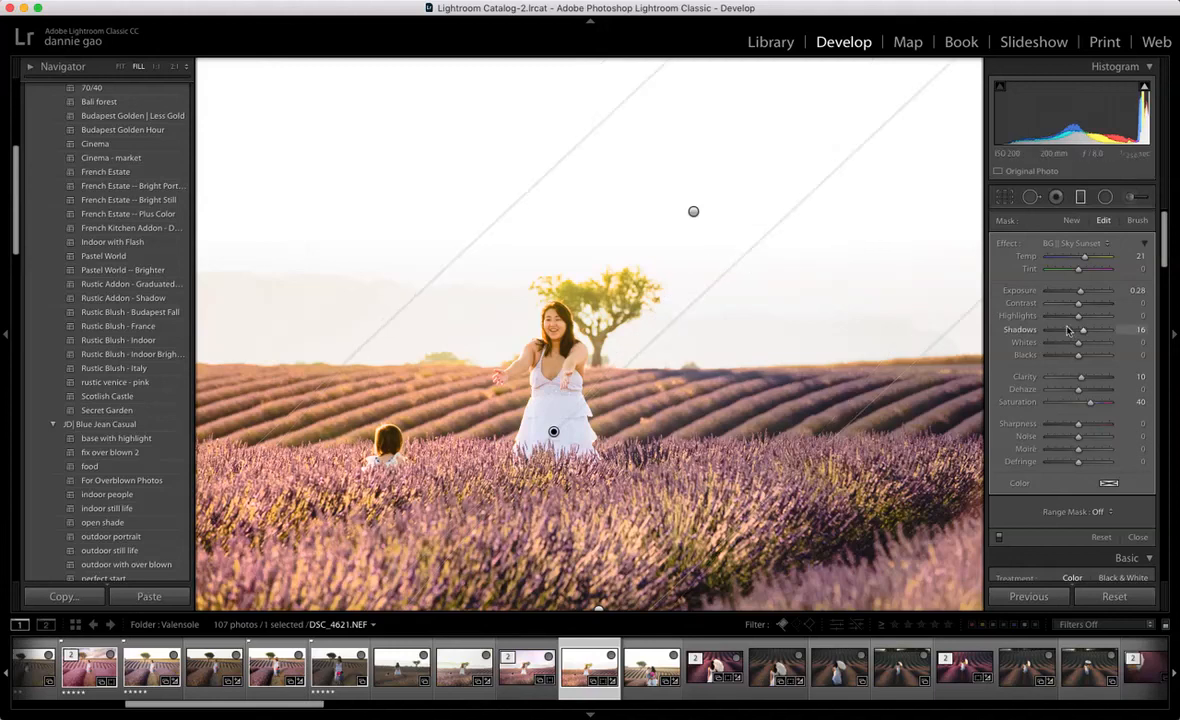
Step: Change the graduated filter's effect to BG || Sky Warm and close the filter
click(1082, 242)
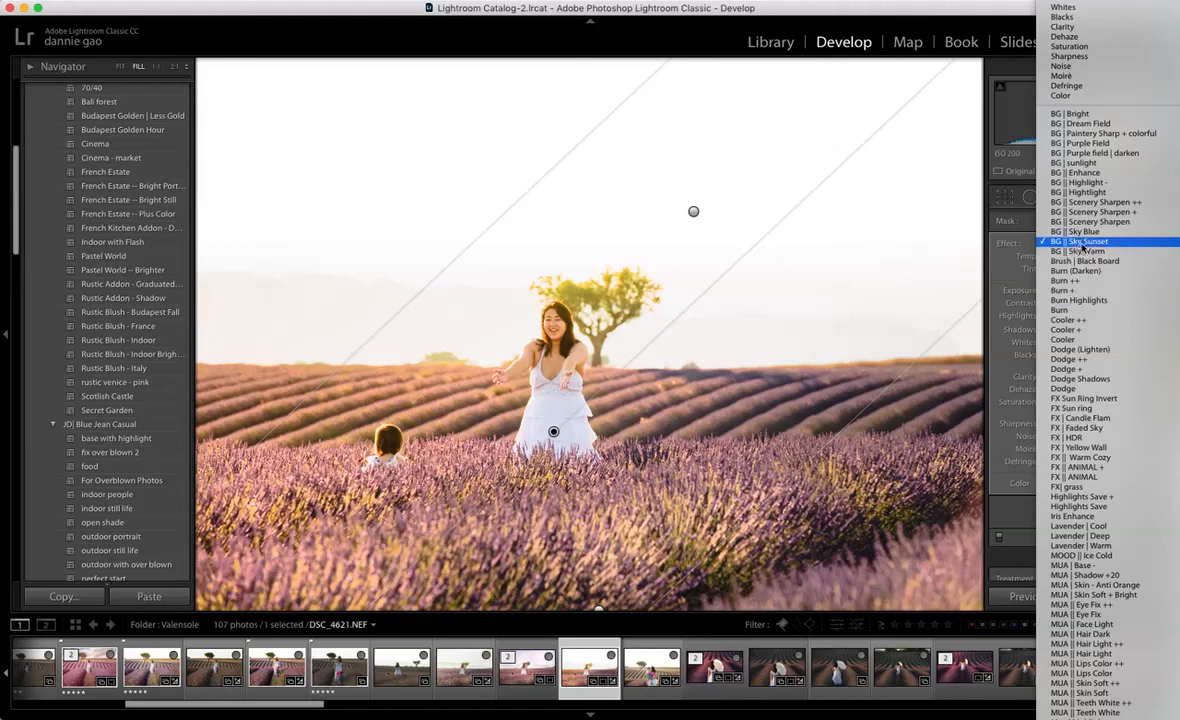
click(1078, 251)
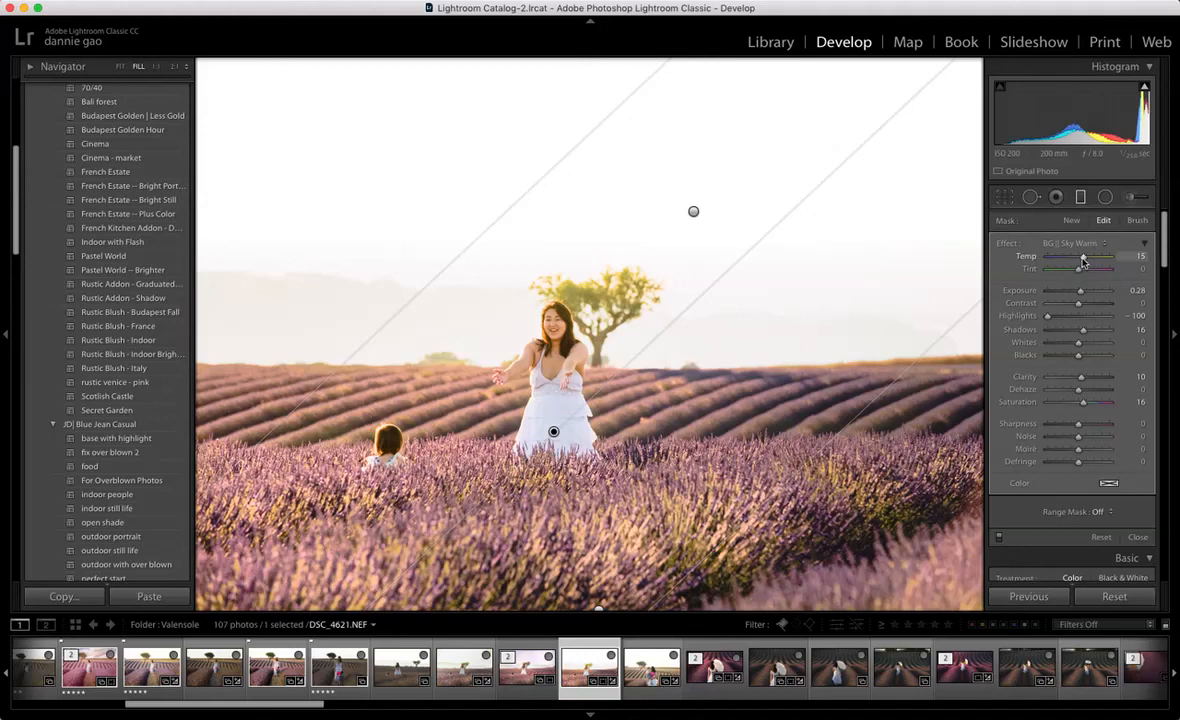
click(1082, 200)
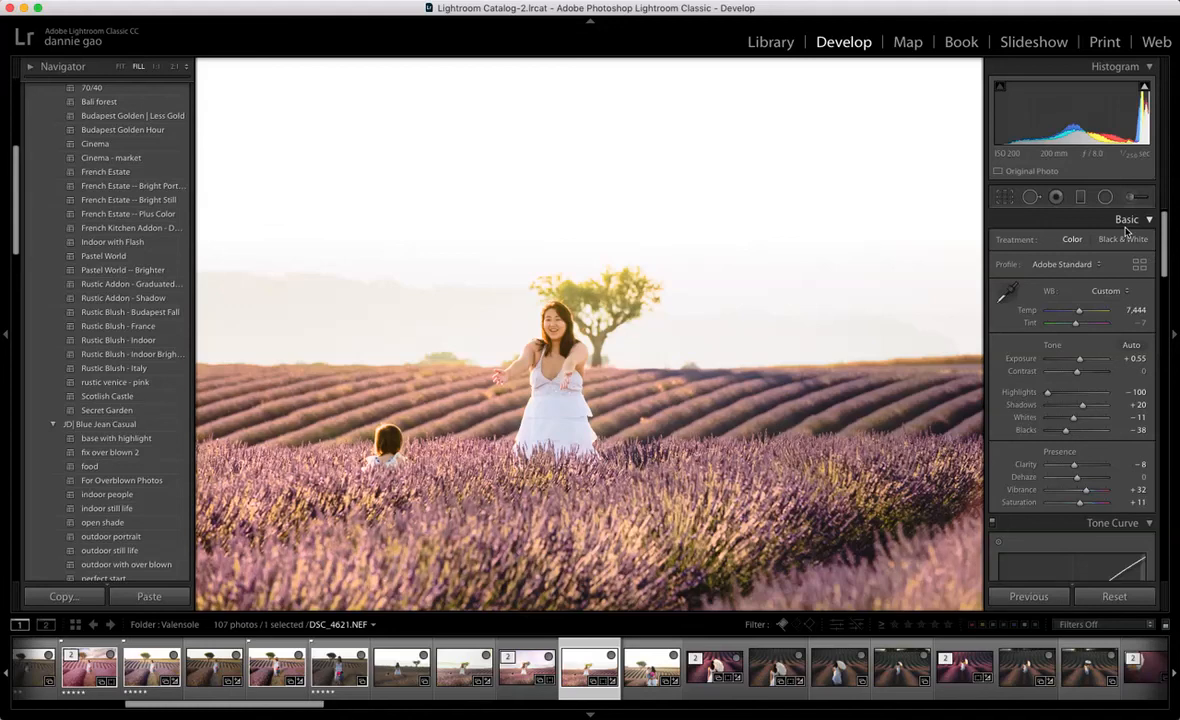
Step: Compare the edited lavender photo with its unedited version
key(backslash)
key(backslash)
mouse_move(1161, 258)
mouse_down()
mouse_move(1159, 428)
mouse_move(1159, 240)
mouse_up()
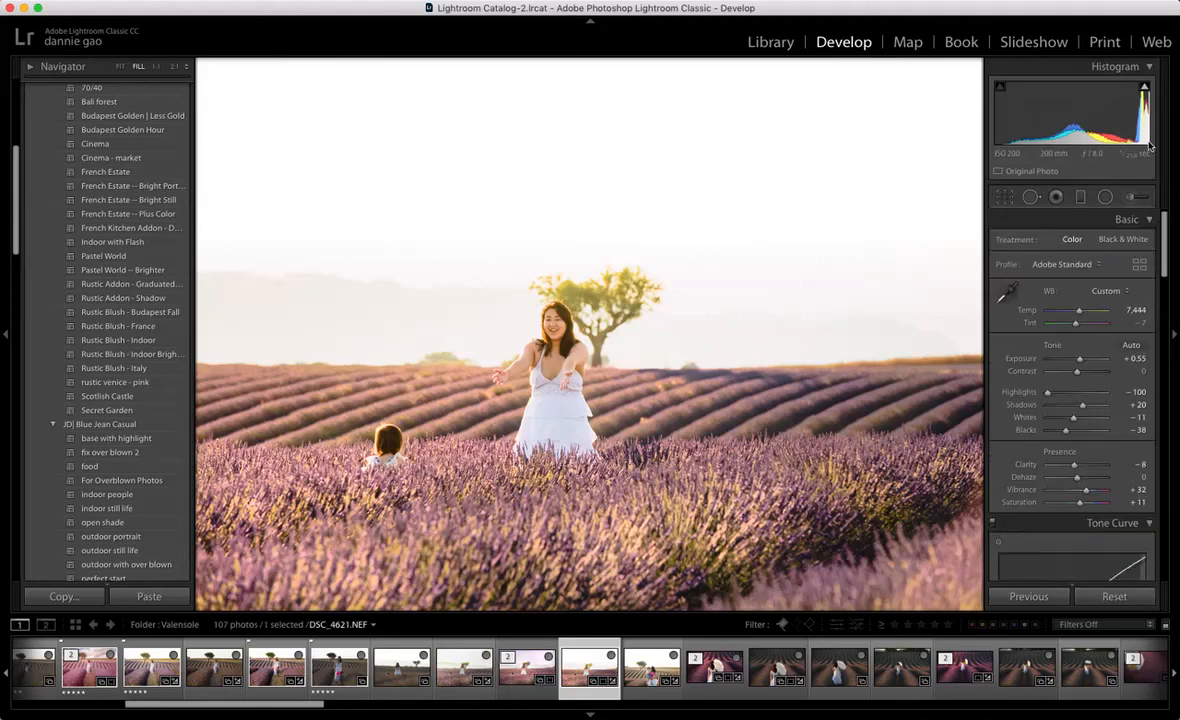